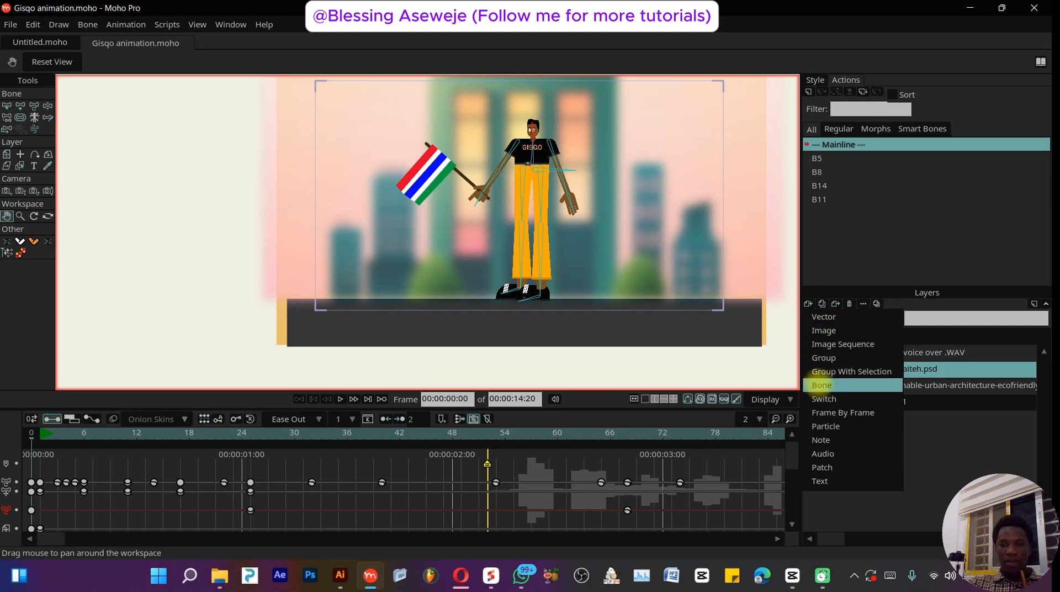
- Close the new-layer menu and zoom in on the character to examine its bone rig
left_click(935, 434)
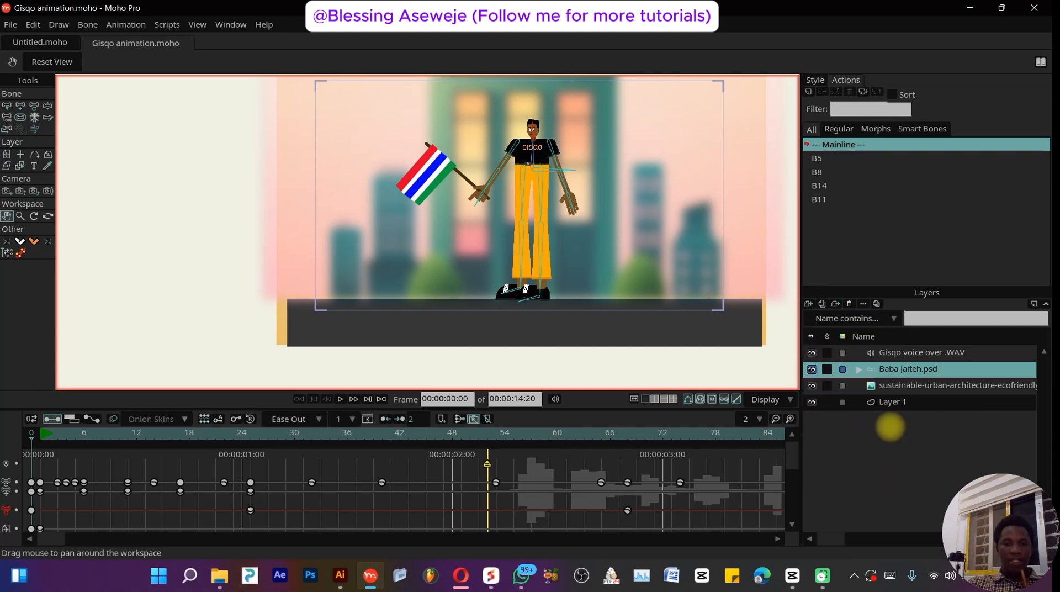
scroll(533, 117, "up", 5)
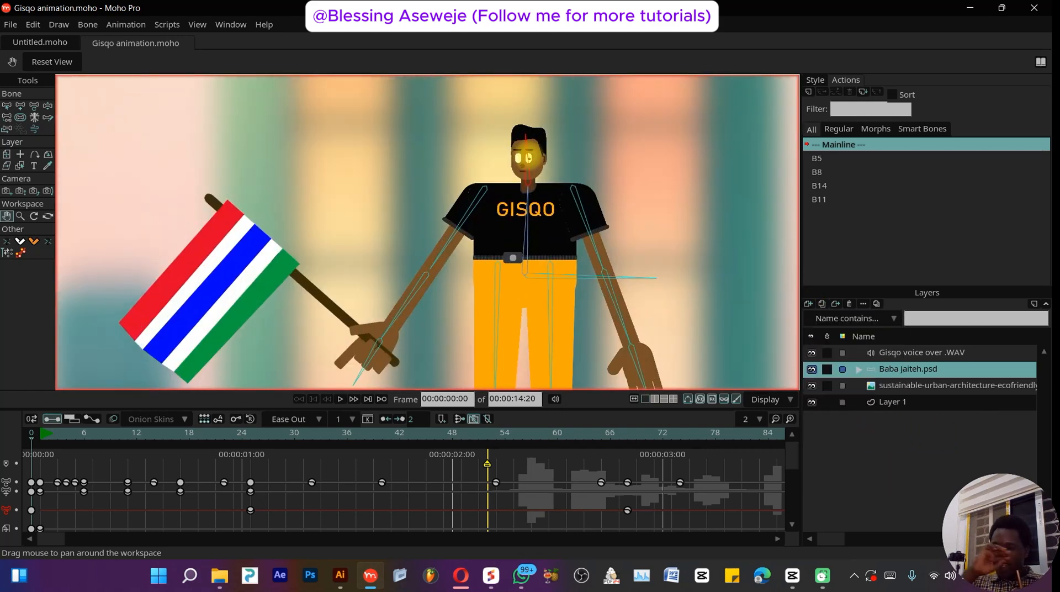
scroll(563, 142, "up", 3)
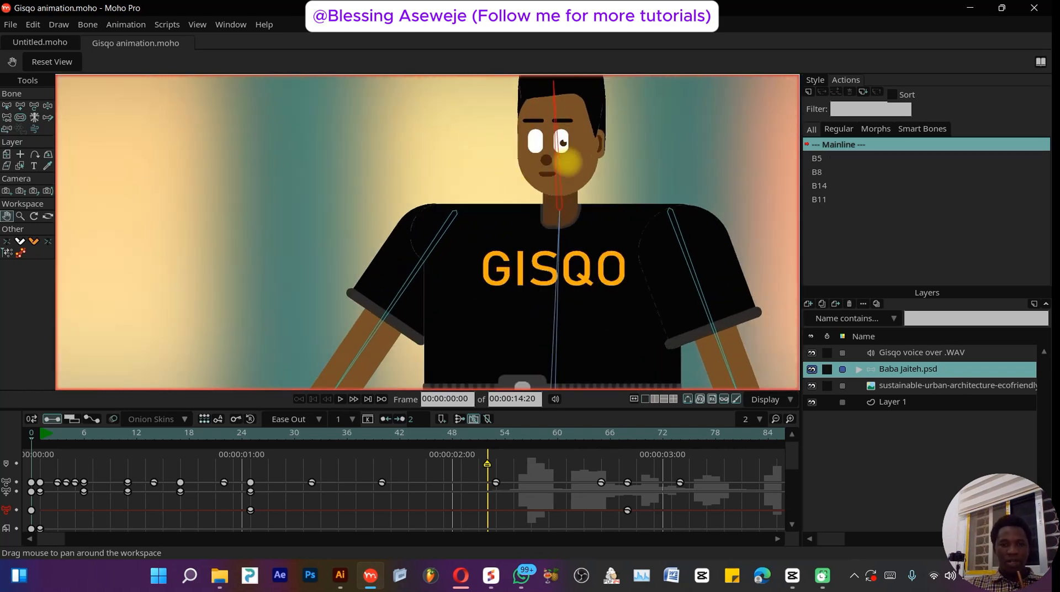
scroll(565, 158, "down", 3)
left_click_drag(726, 199, 563, 183)
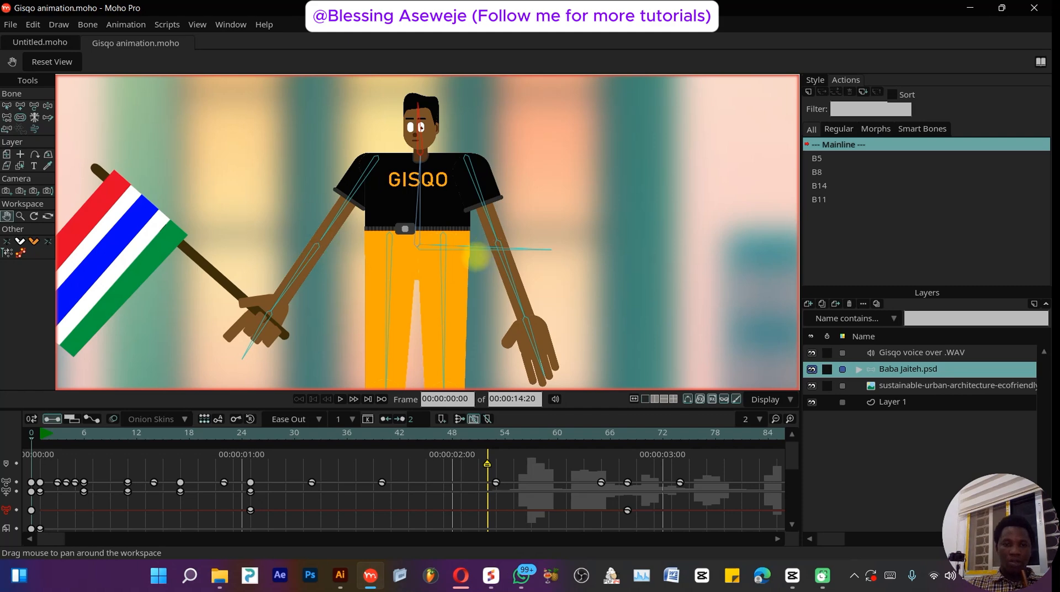
scroll(478, 256, "down", 3)
scroll(469, 253, "up", 4)
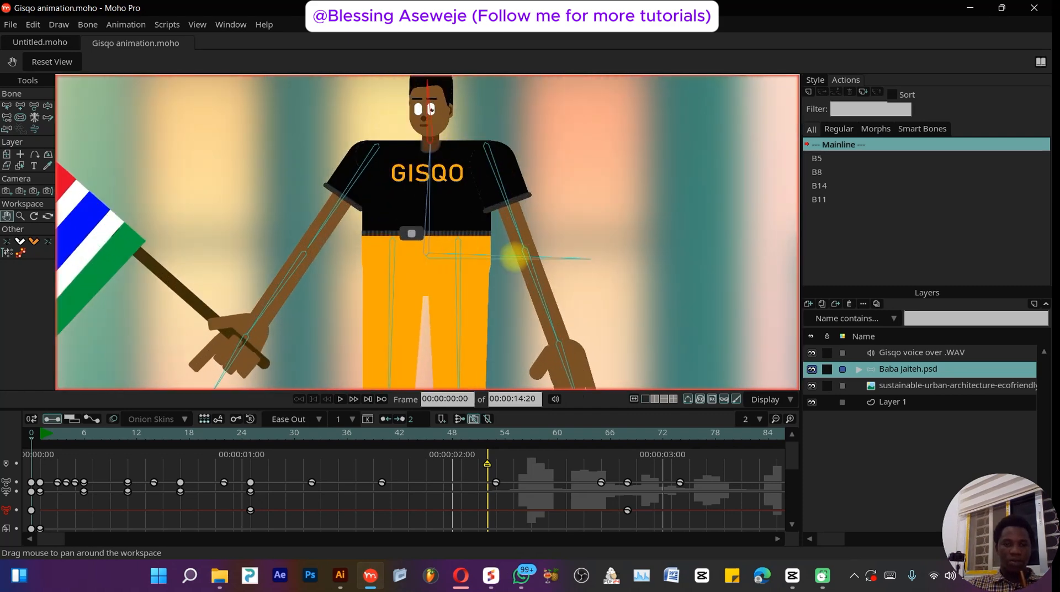
- Select the B1 bone with the Select Bone tool and switch to the Reparent Bone tool
left_click(6, 105)
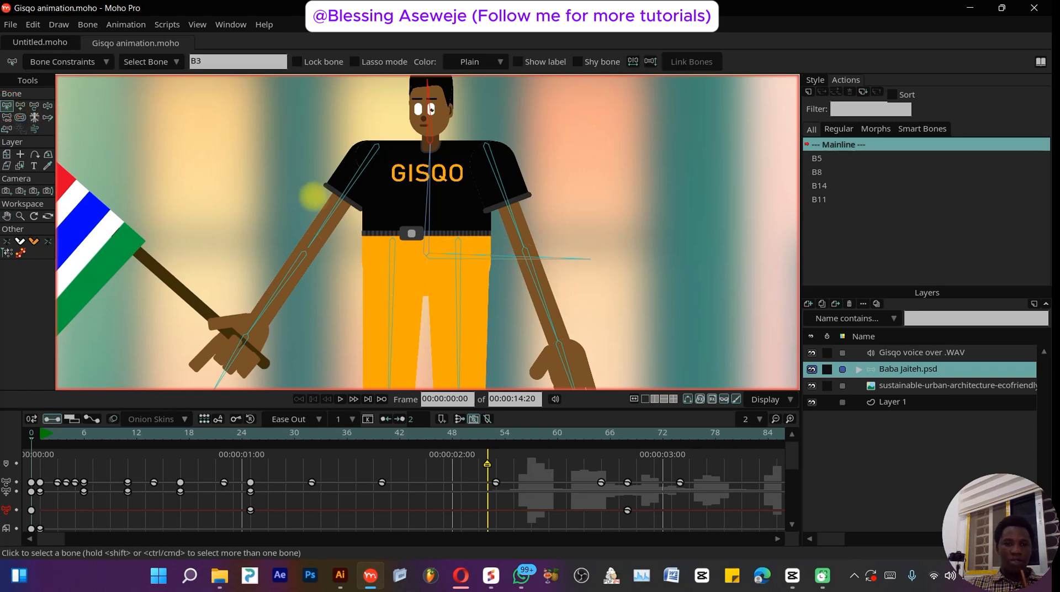
left_click(494, 255)
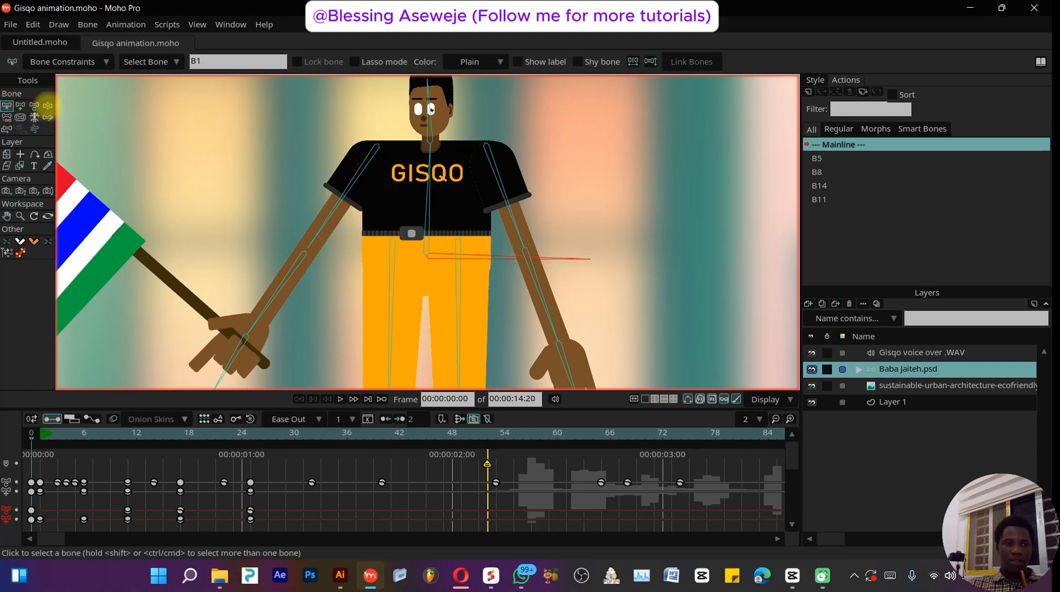
left_click(7, 117)
scroll(419, 221, "down", 3)
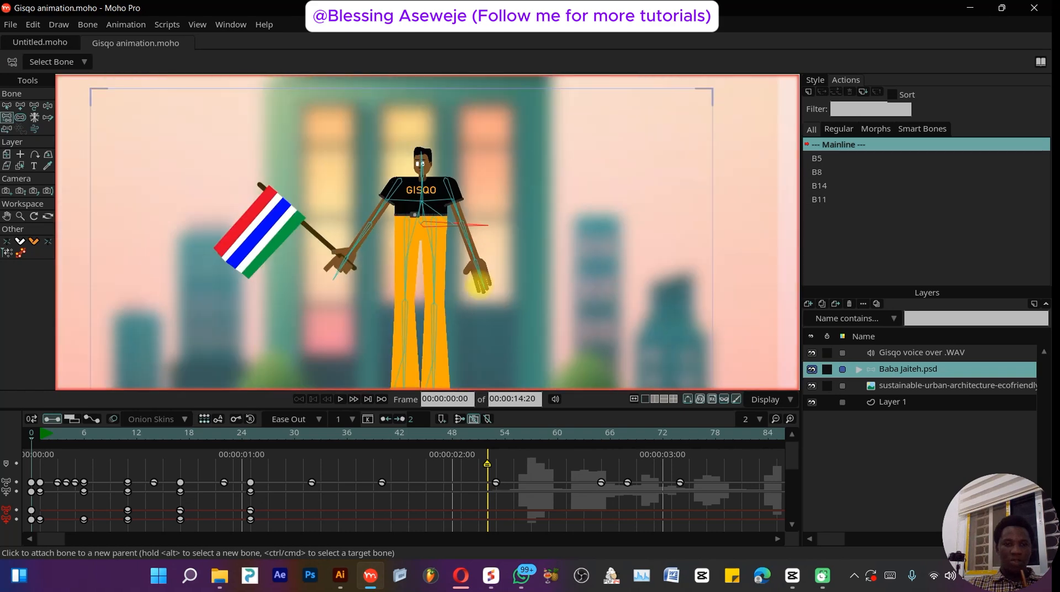
scroll(480, 284, "up", 3)
scroll(481, 285, "up", 1)
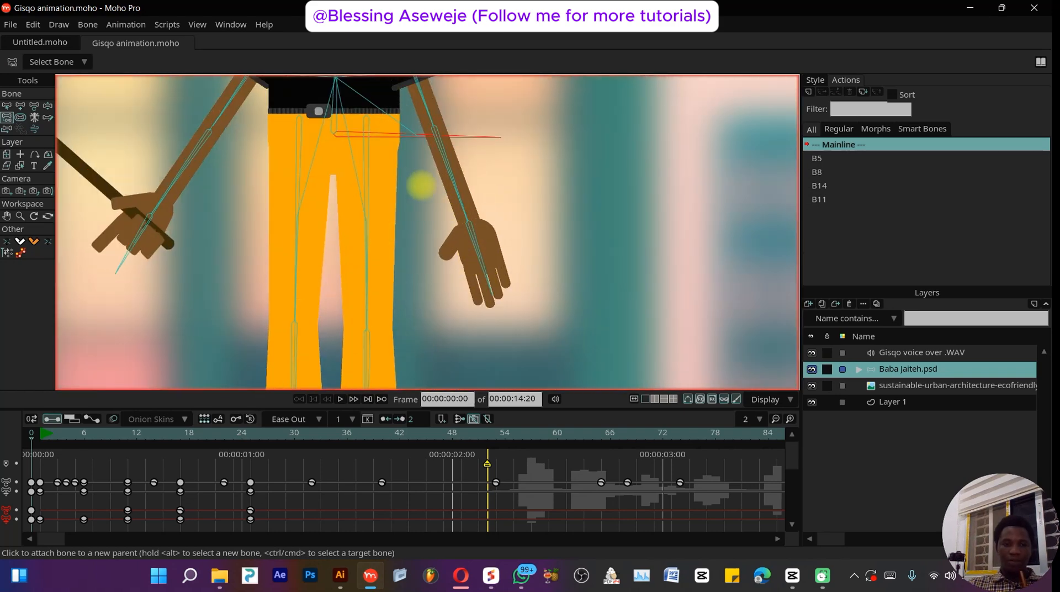
scroll(423, 186, "down", 5)
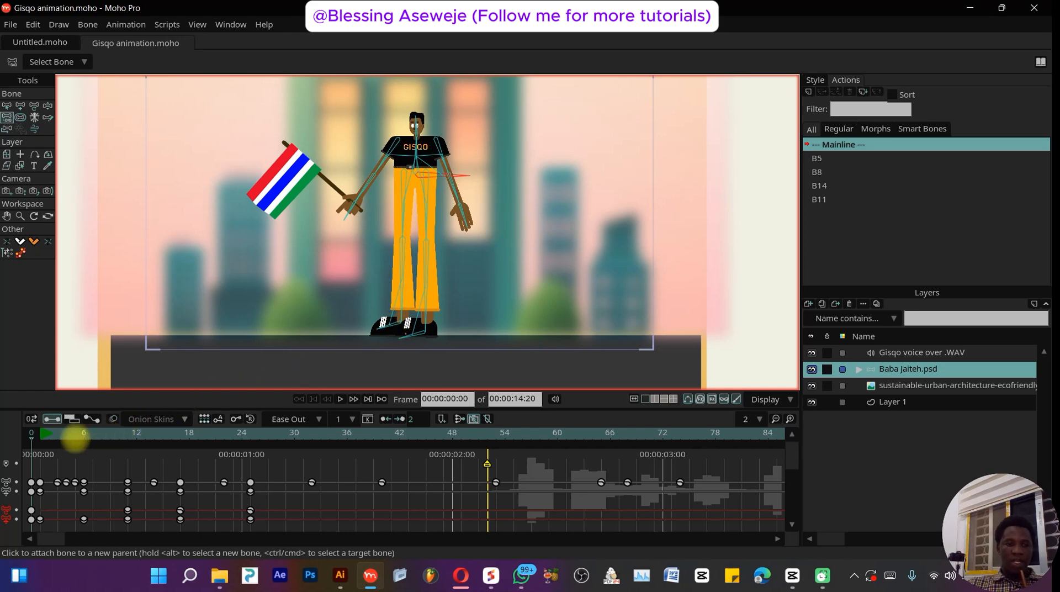
- Play the animation from frame 0 and stop it to preview the motion
left_click(76, 434)
left_click(33, 434)
key("space")
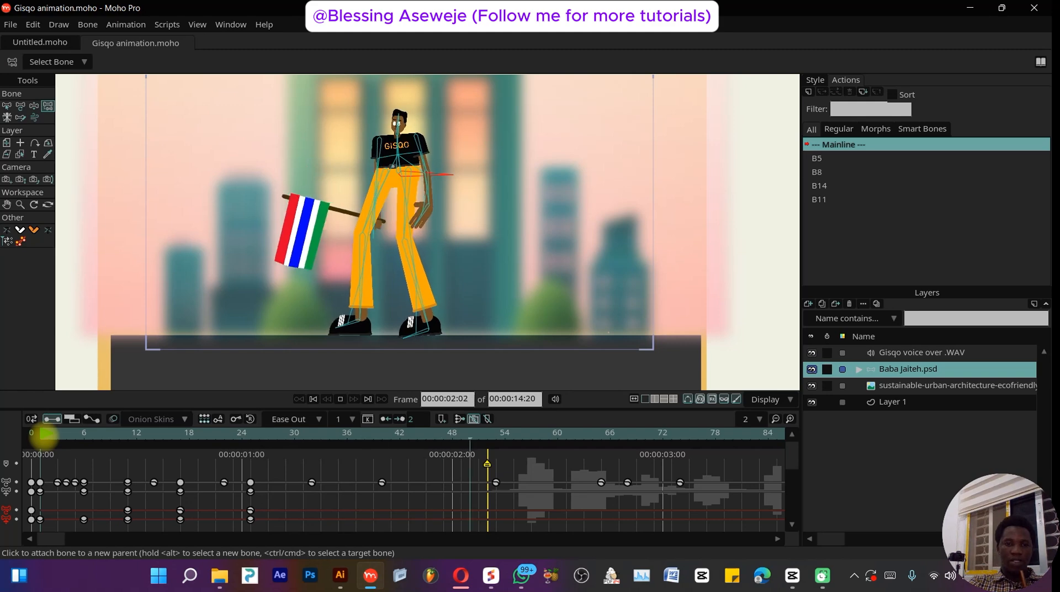
key("space")
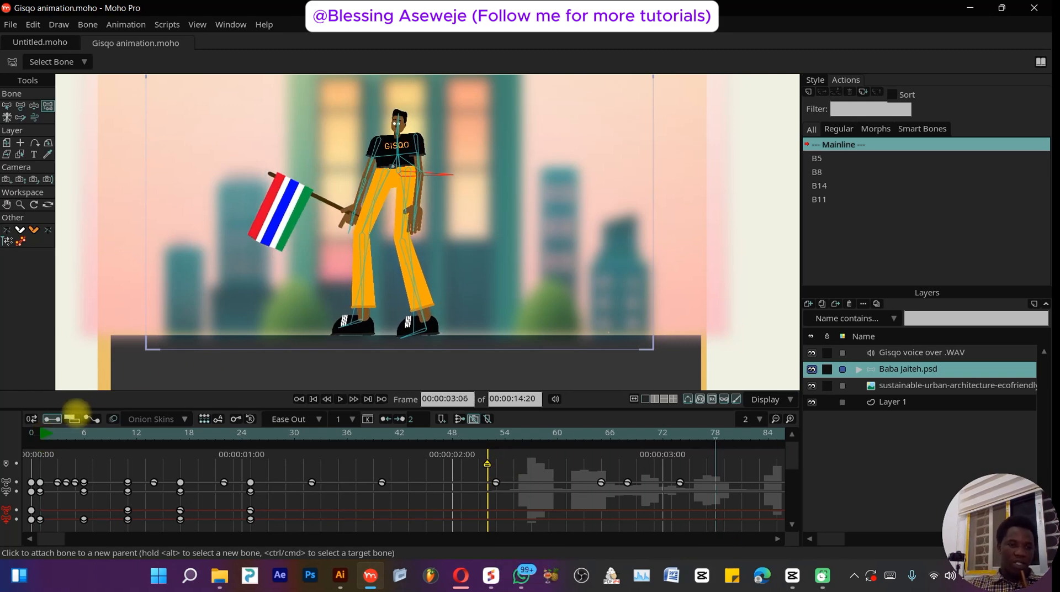
- Switch the timeline to sequencer view and shift the voice-over audio clip slightly earlier
left_click(70, 418)
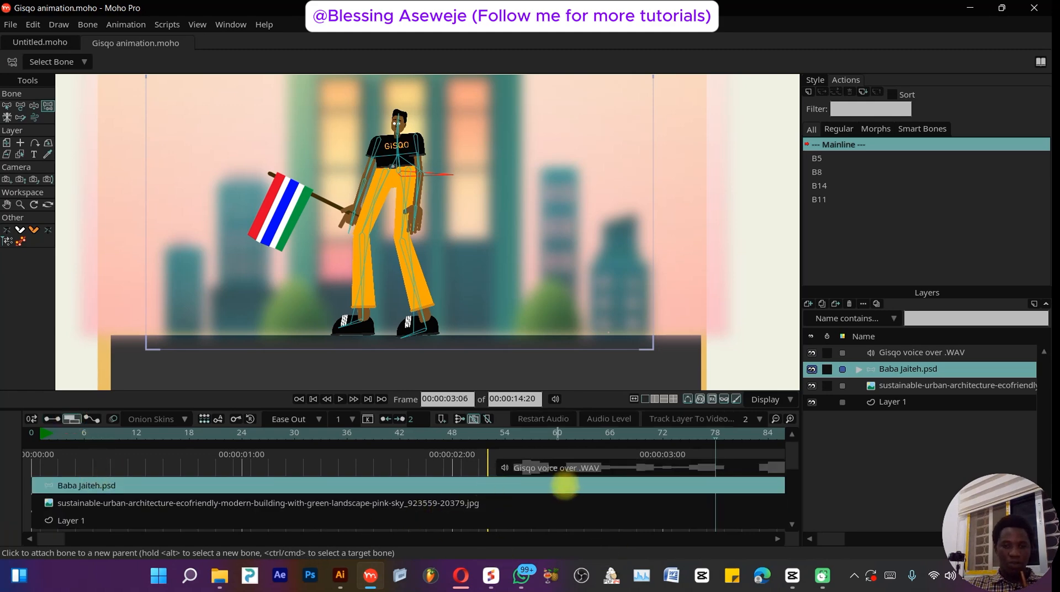
left_click(549, 471)
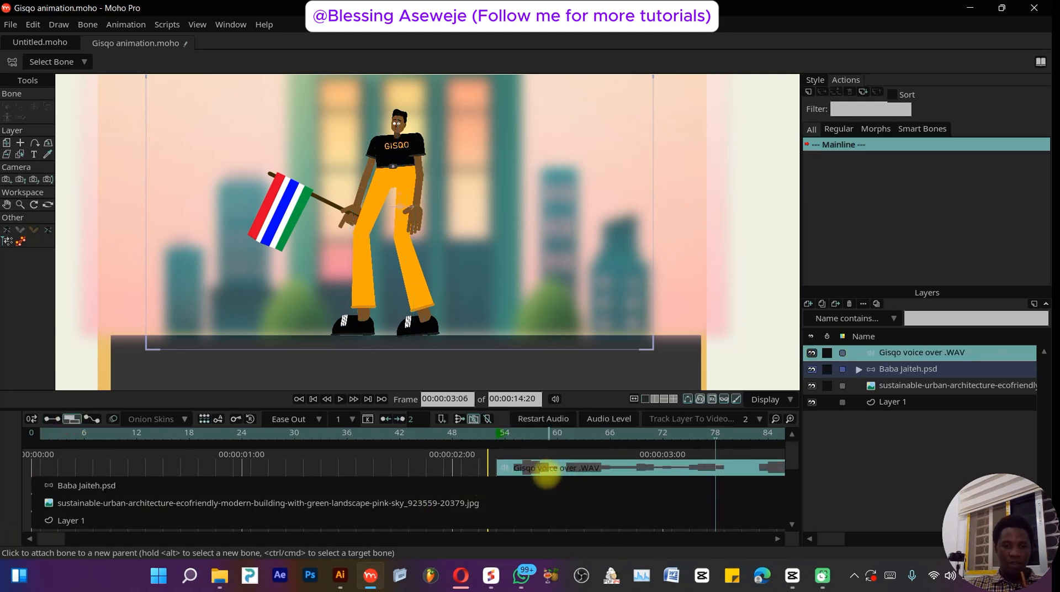
left_click_drag(547, 476, 540, 473)
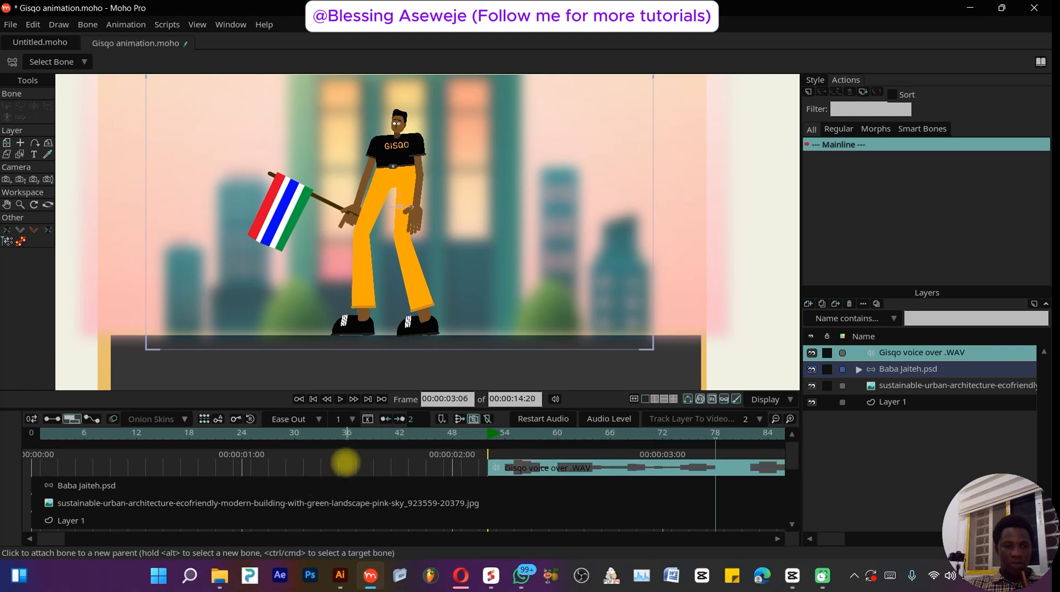
- Expand the Baba Jaiteh.psd group and select its MOUTH switch layer
left_click(902, 365)
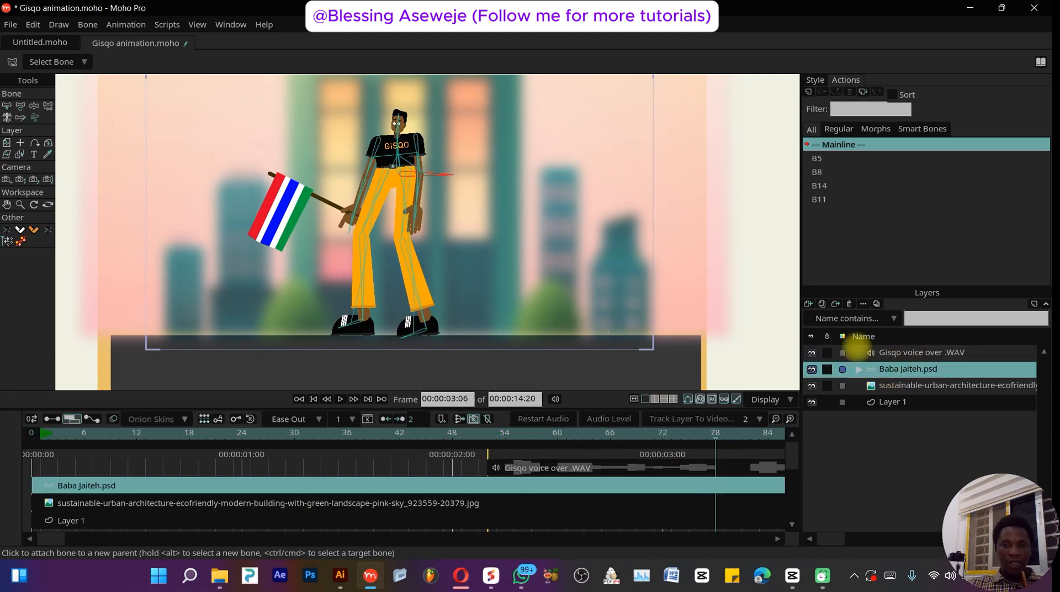
left_click(904, 352)
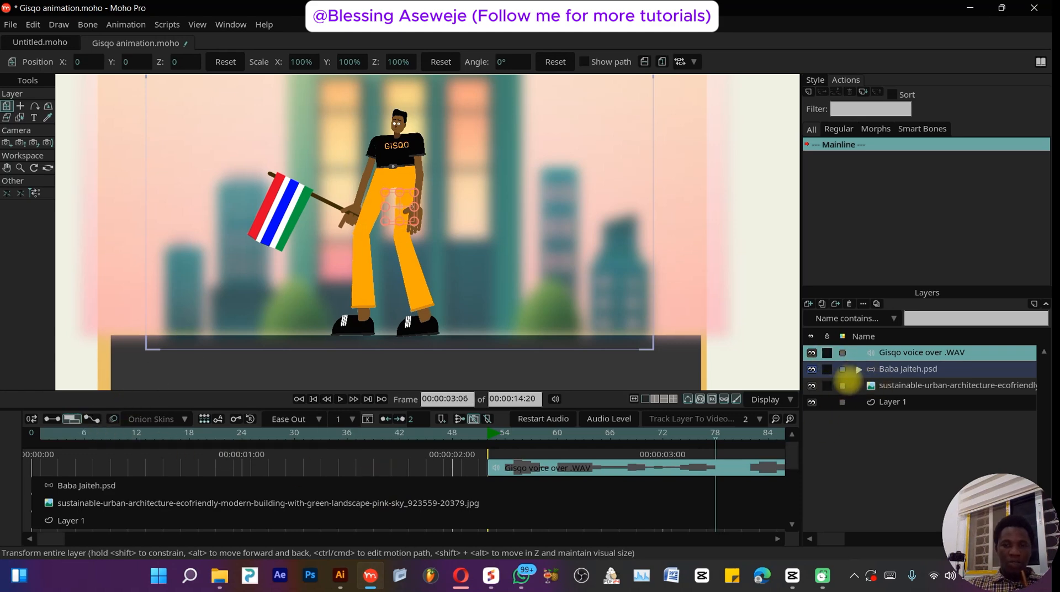
left_click(857, 370)
scroll(896, 403, "down", 5)
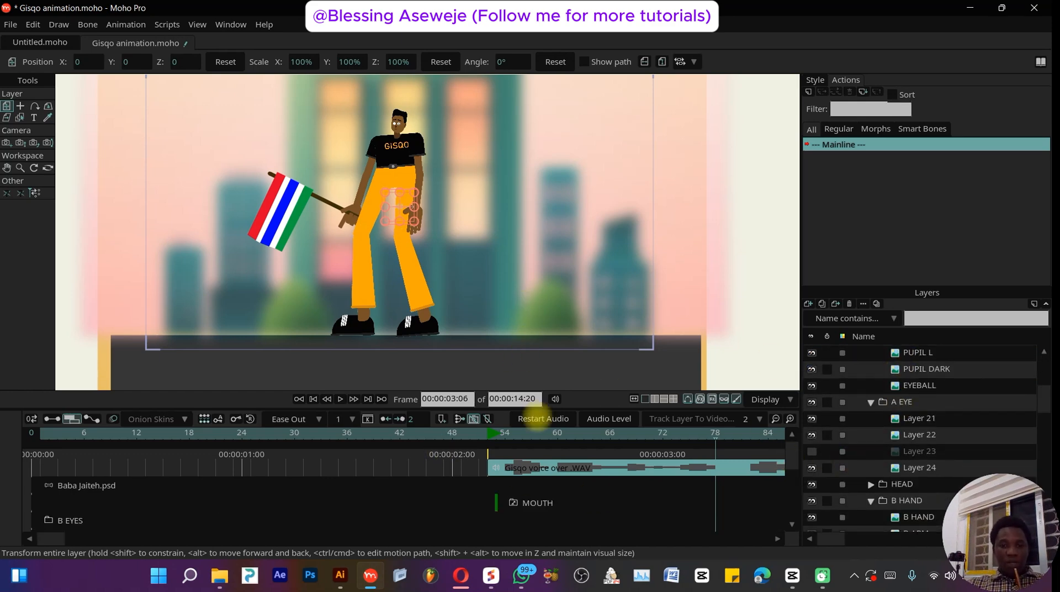
scroll(919, 434, "down", 4)
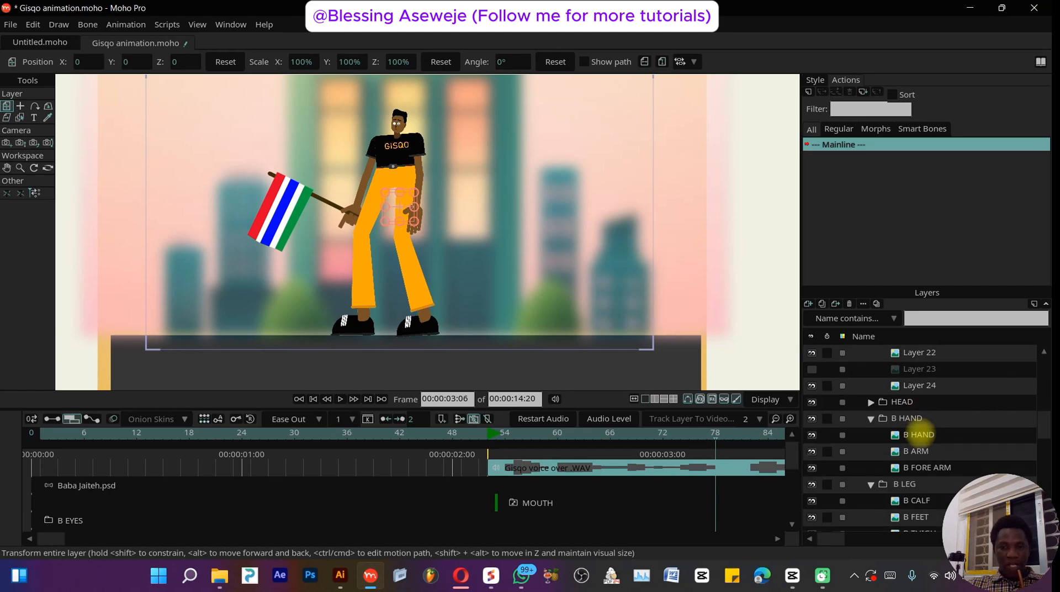
scroll(921, 434, "down", 4)
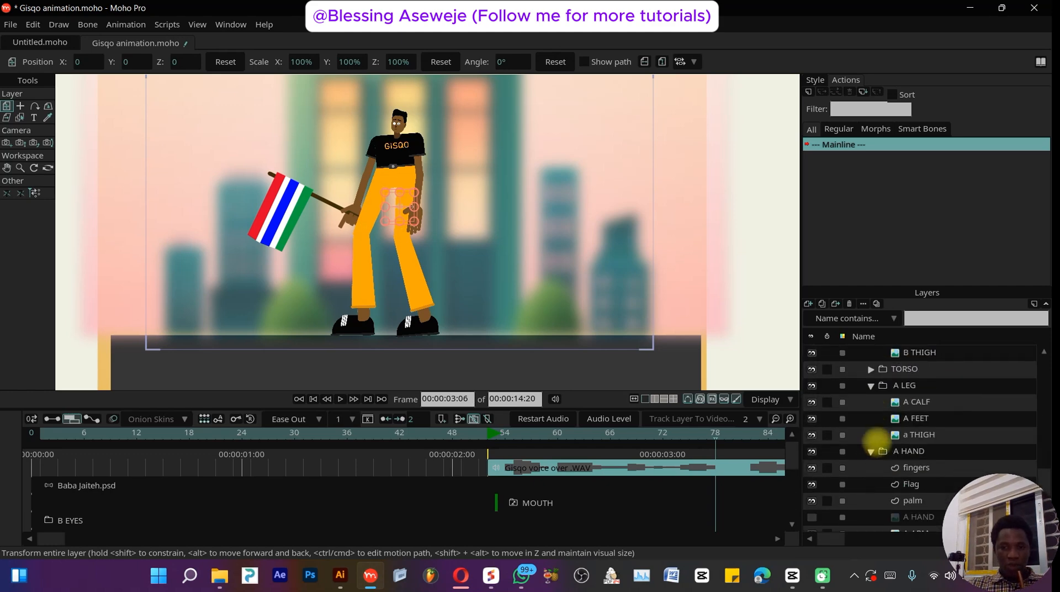
scroll(889, 411, "up", 10)
left_click(871, 385)
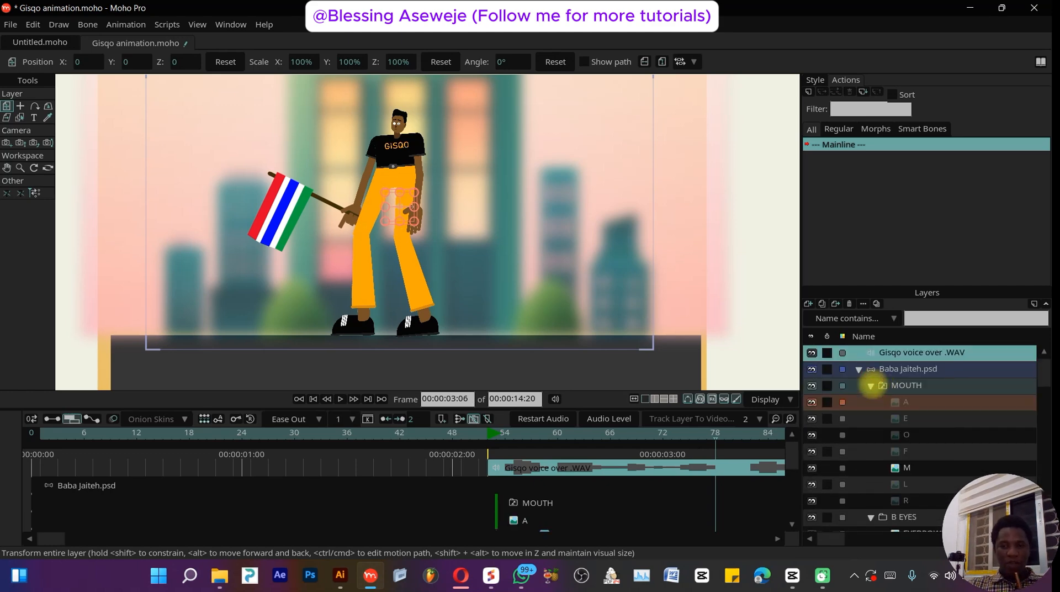
left_click(906, 384)
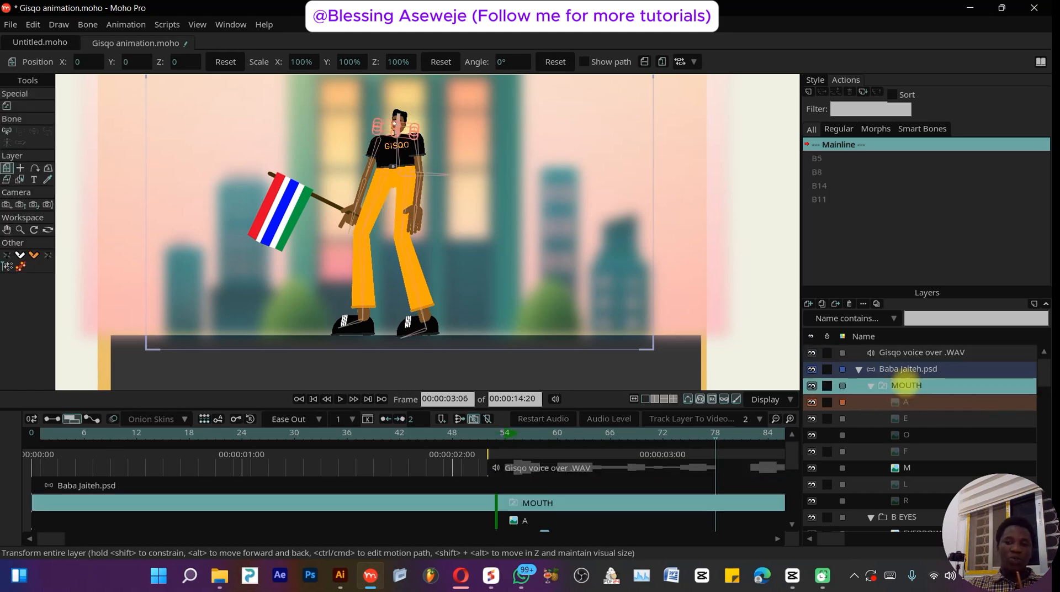
- Open the layer options of the MOUTH and B EYES layers to check their conversion options
right_click(911, 385)
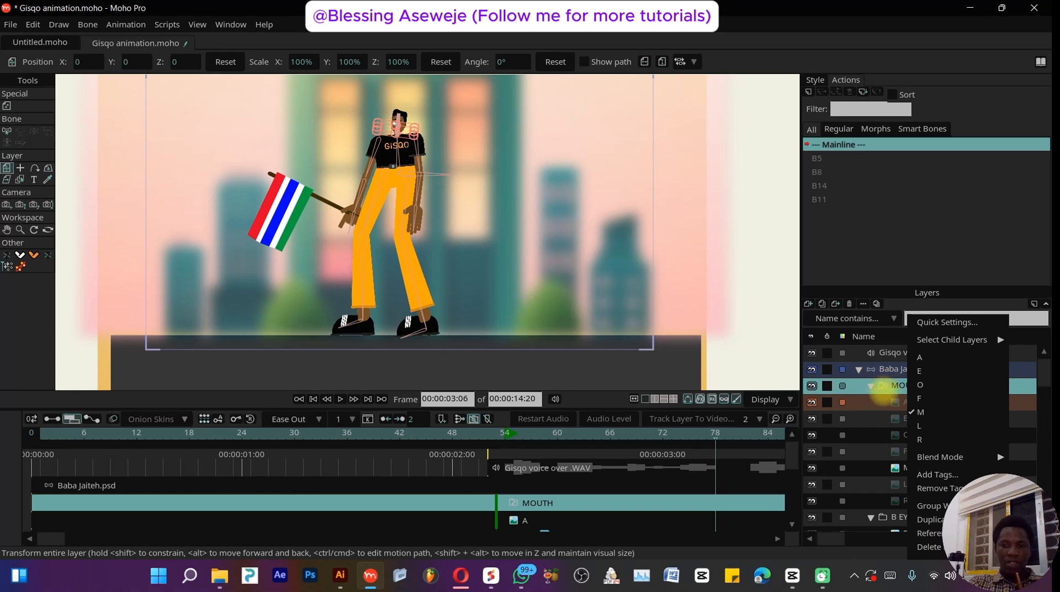
left_click(882, 391)
left_click(898, 517)
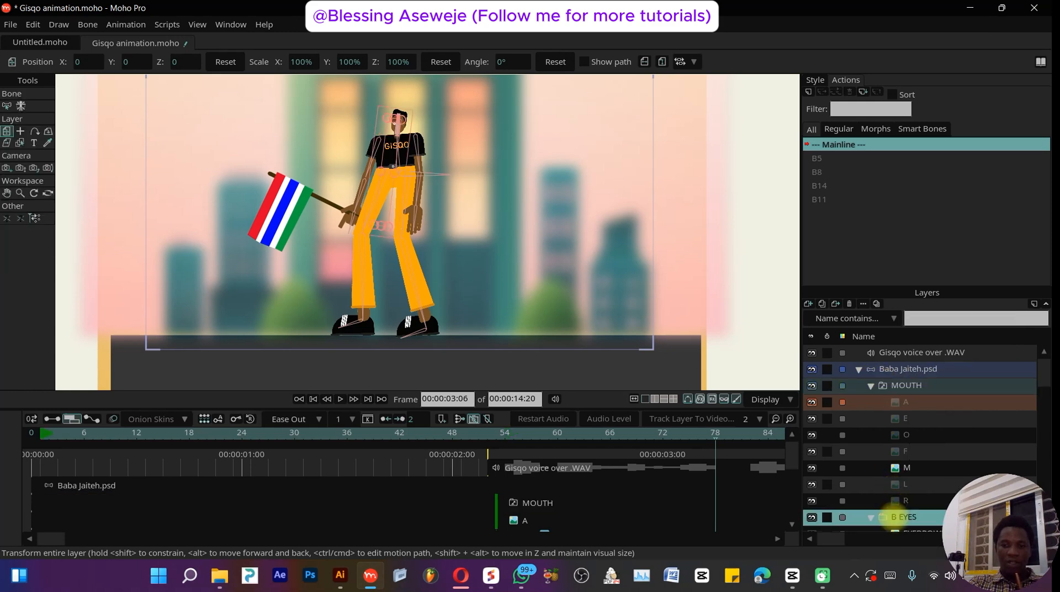
right_click(895, 519)
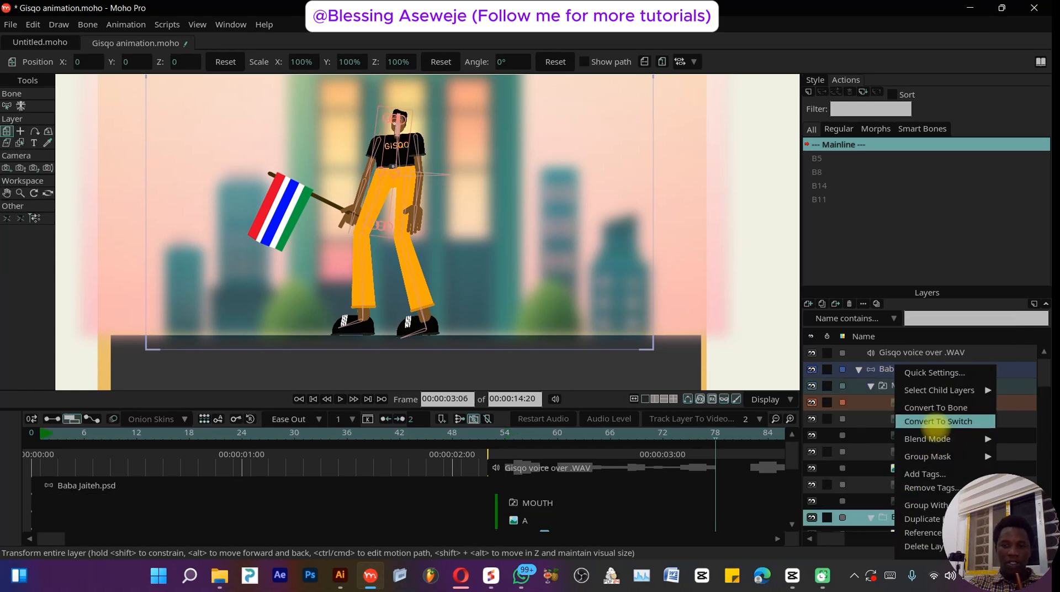
left_click(875, 380)
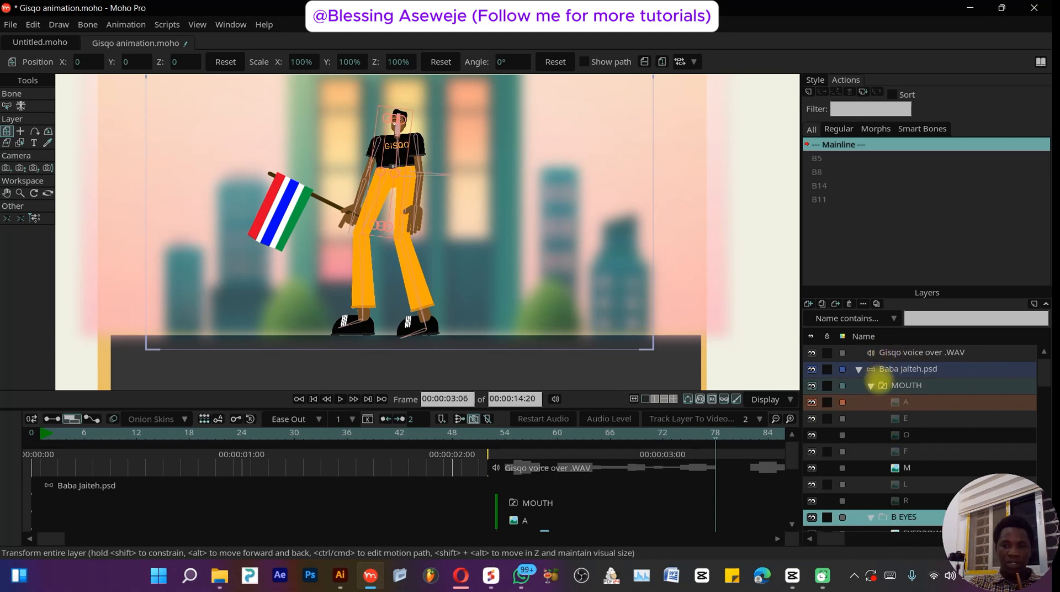
- Step through the MOUTH switch layer's mouth shapes O, A, E, F, M and L on the zoomed face
left_click(898, 384)
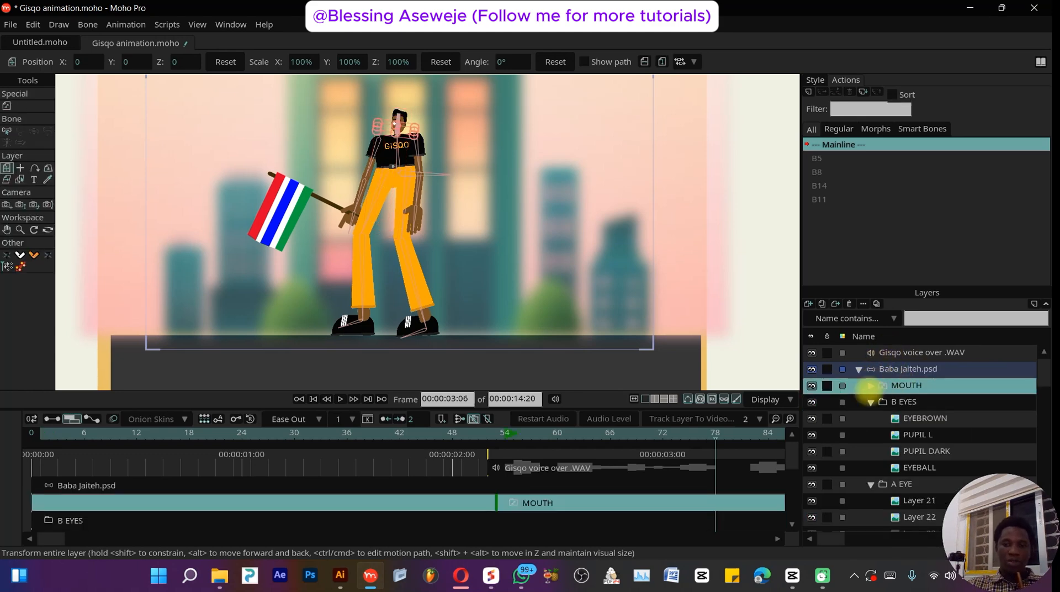
left_click(871, 385)
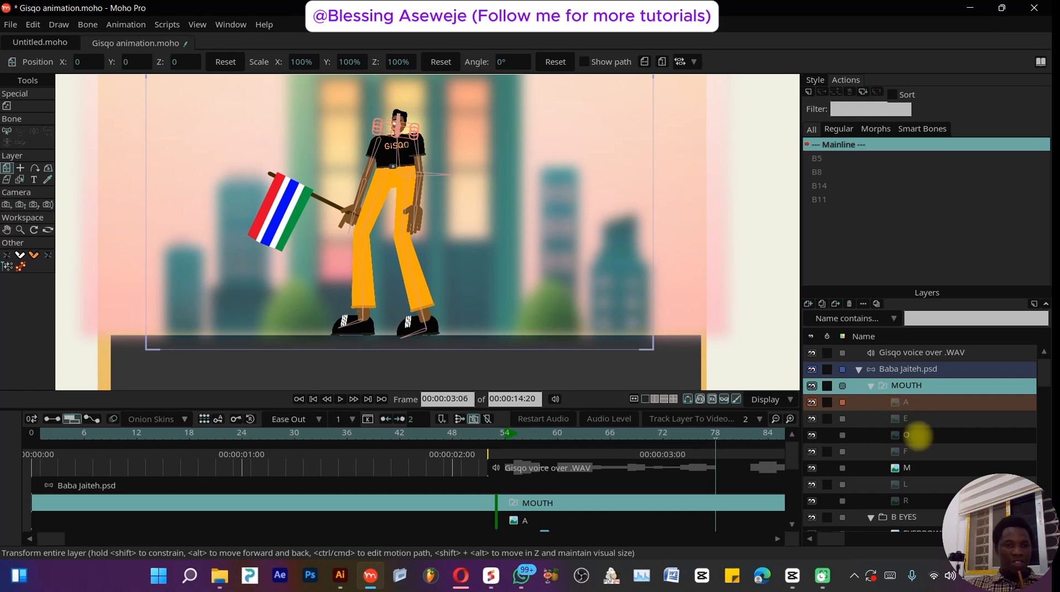
left_click(916, 433)
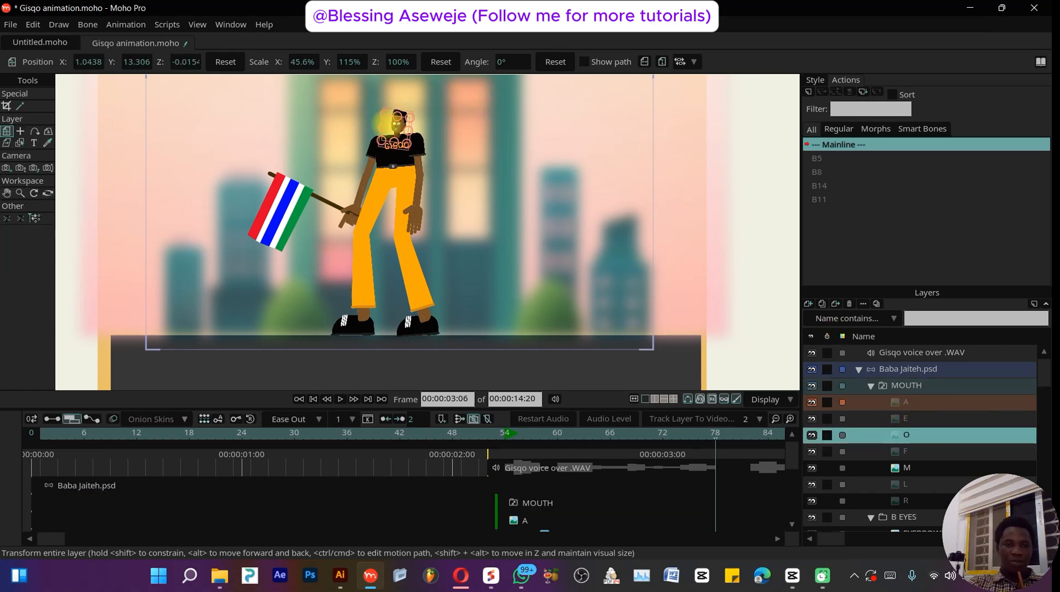
scroll(387, 123, "up", 8)
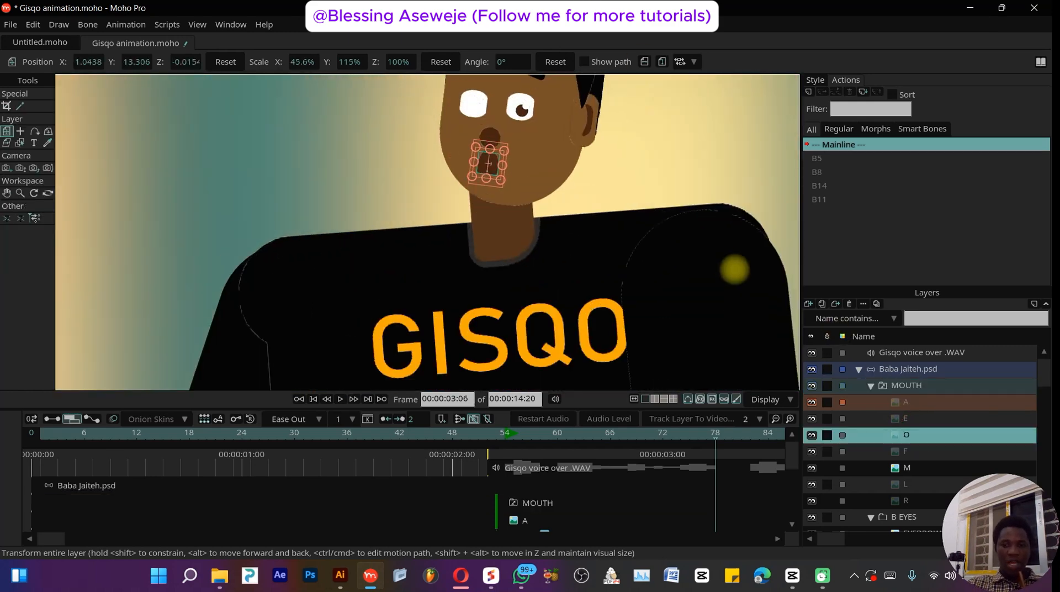
left_click(938, 402)
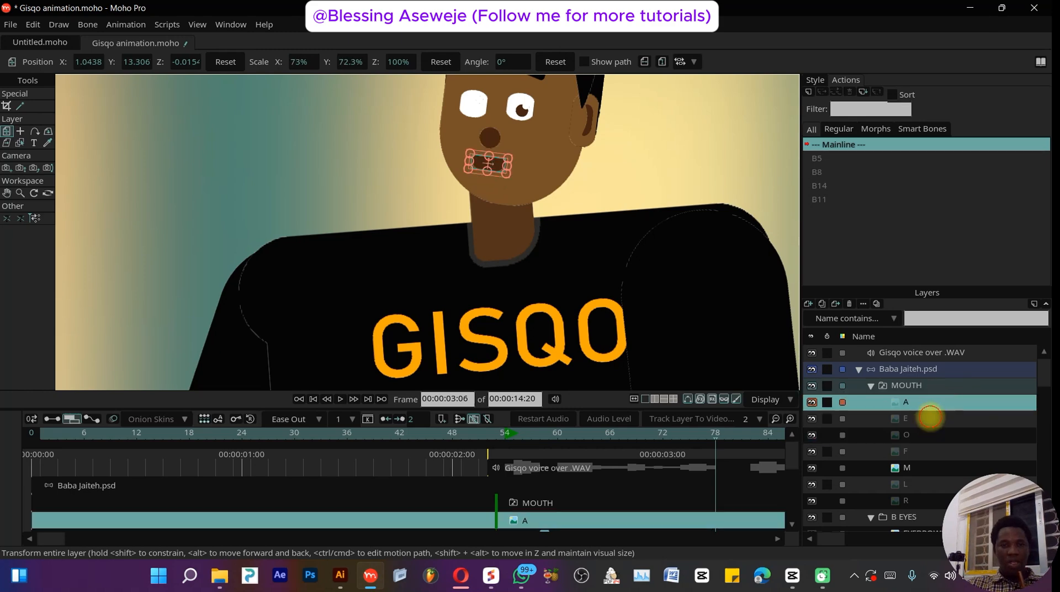
left_click(931, 418)
left_click(923, 452)
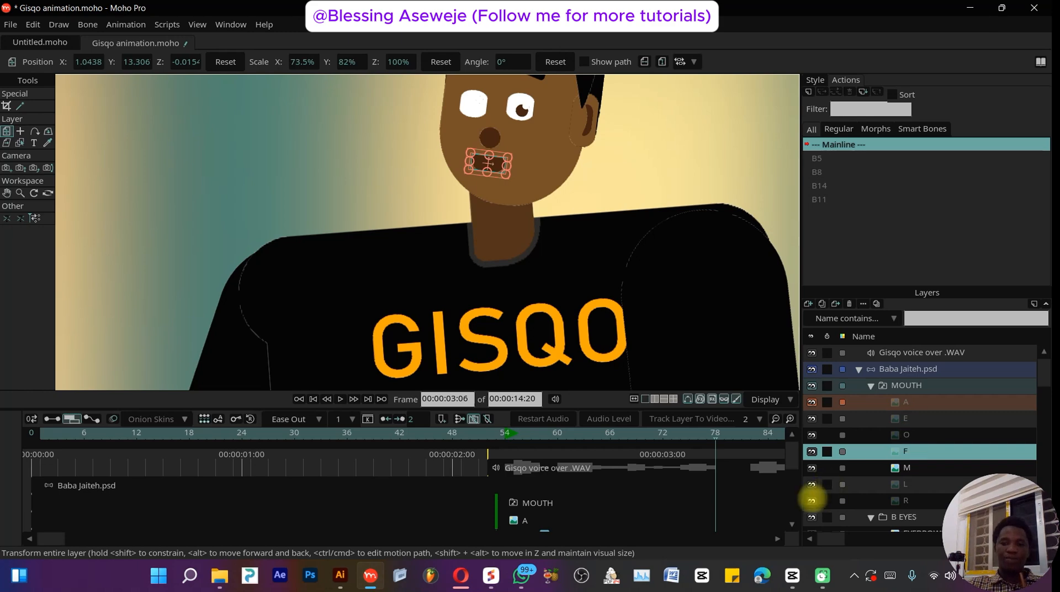
left_click(905, 469)
left_click(902, 483)
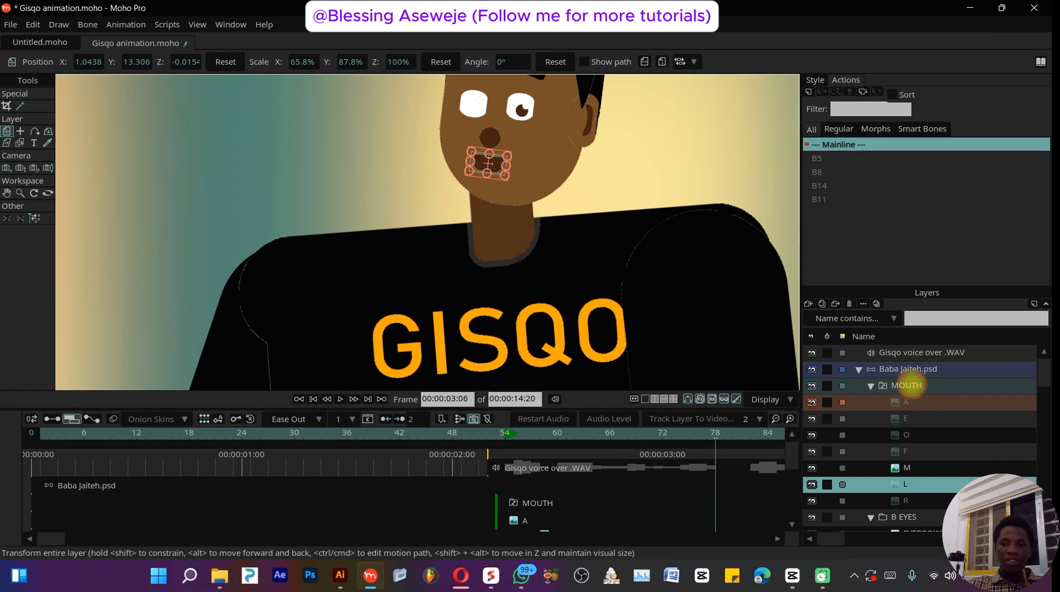
left_click(908, 369)
left_click(920, 352)
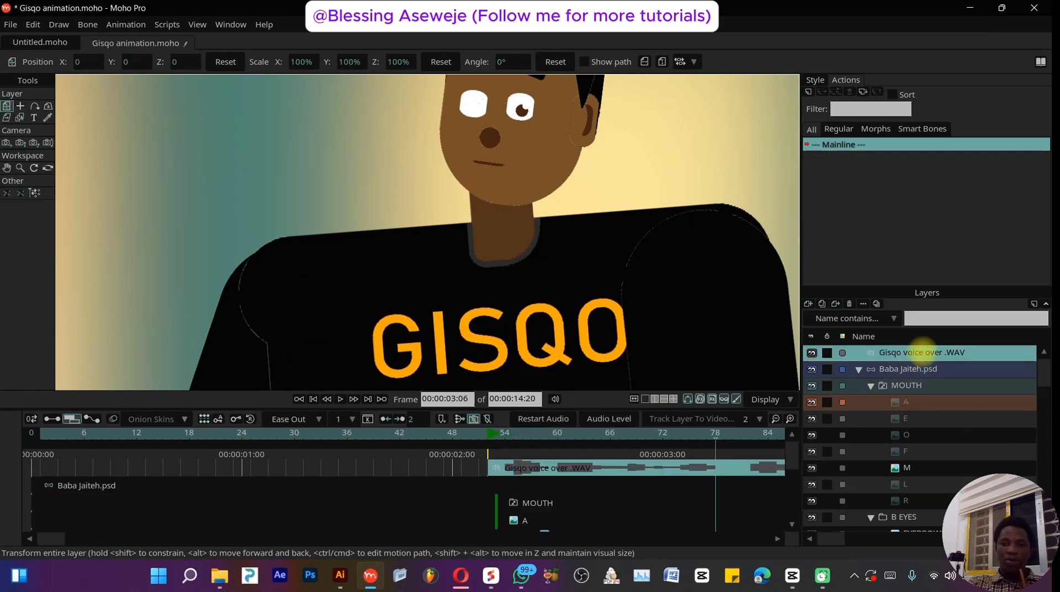
left_click(907, 384)
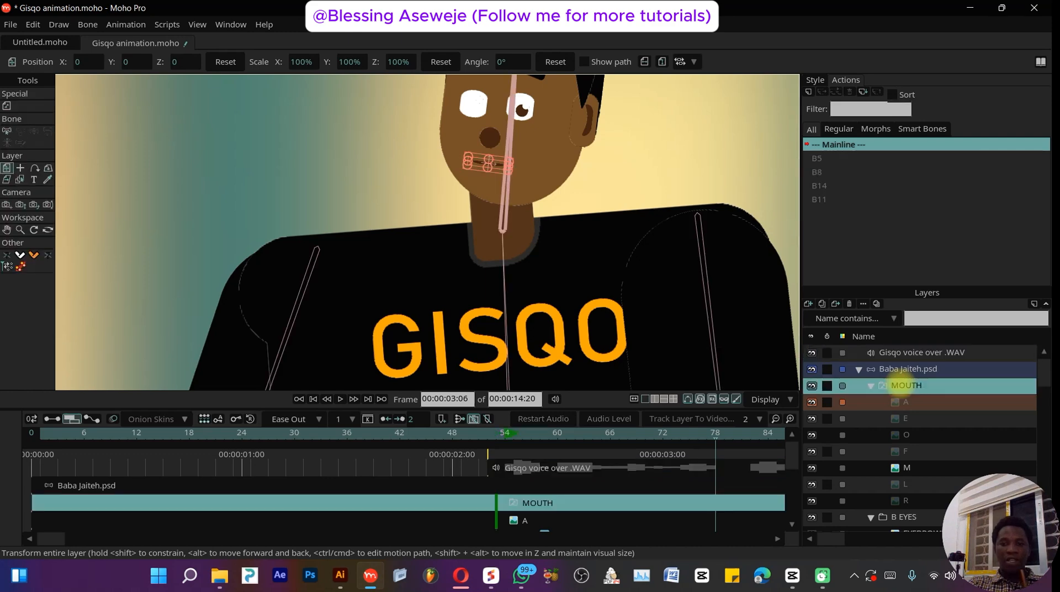
- Open the MOUTH switch layer's settings and set its audio sync source to the Gisqo voice over .WAV
right_click(906, 385)
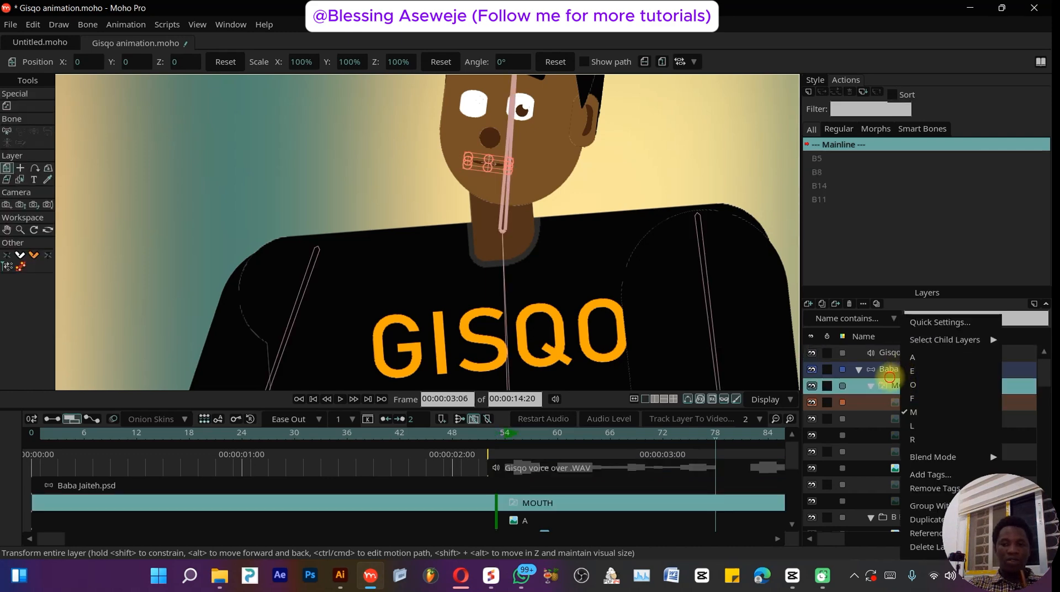
left_click(890, 378)
right_click(896, 386)
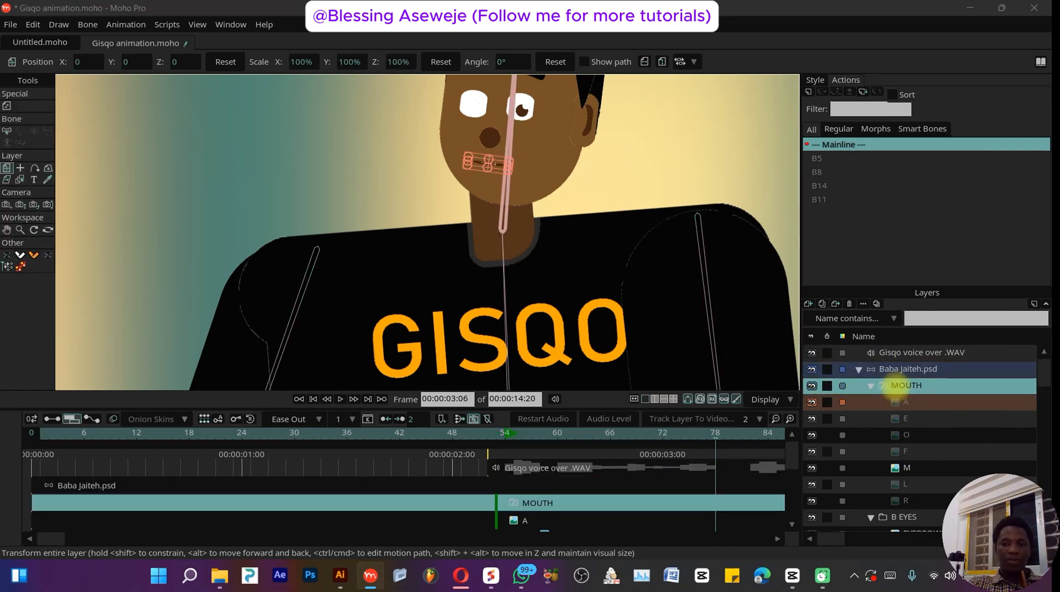
left_click(737, 59)
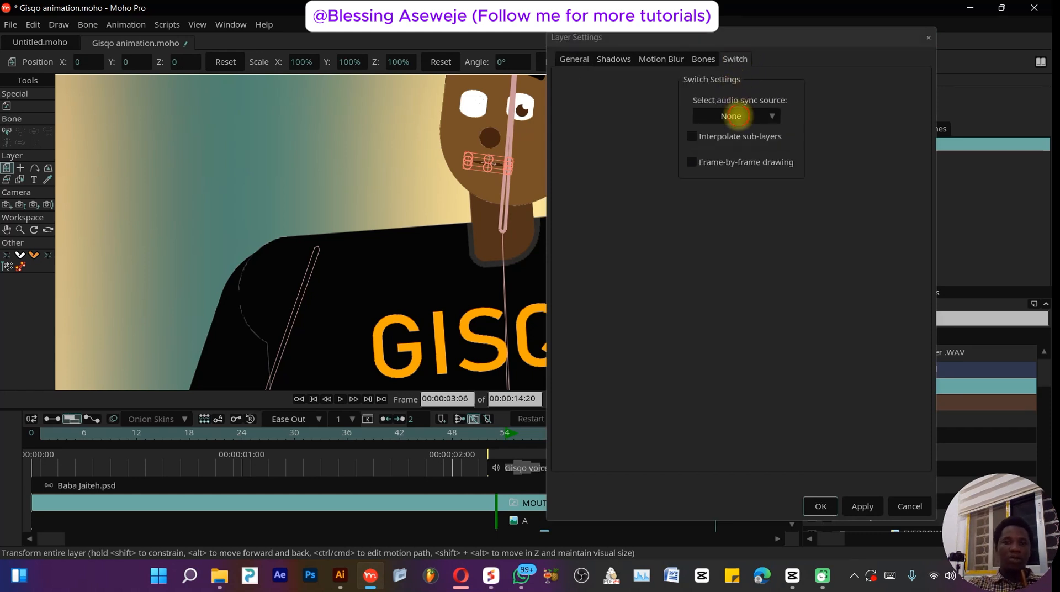
left_click(728, 116)
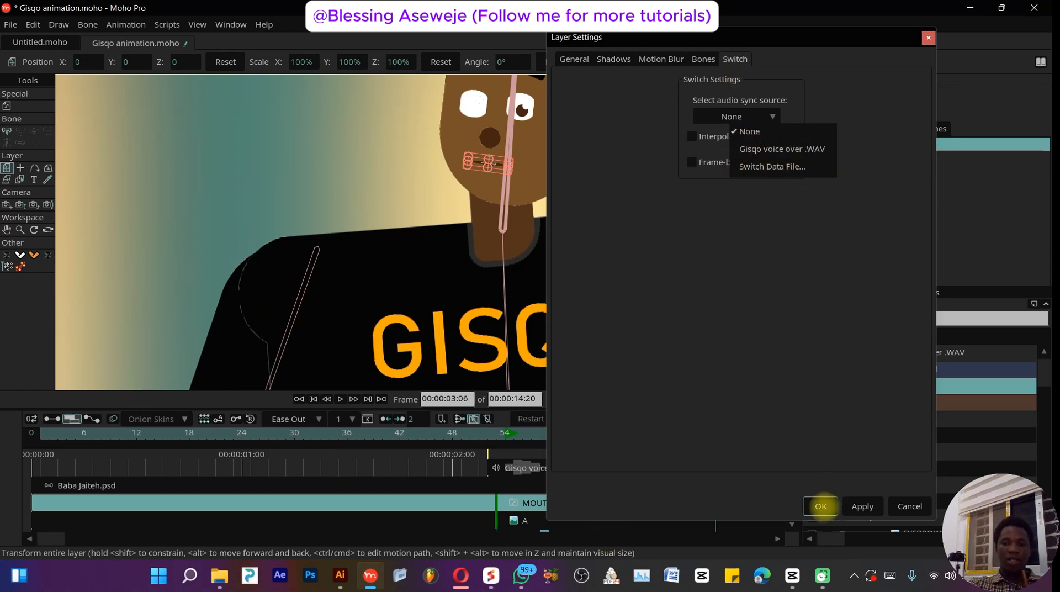
left_click(821, 506)
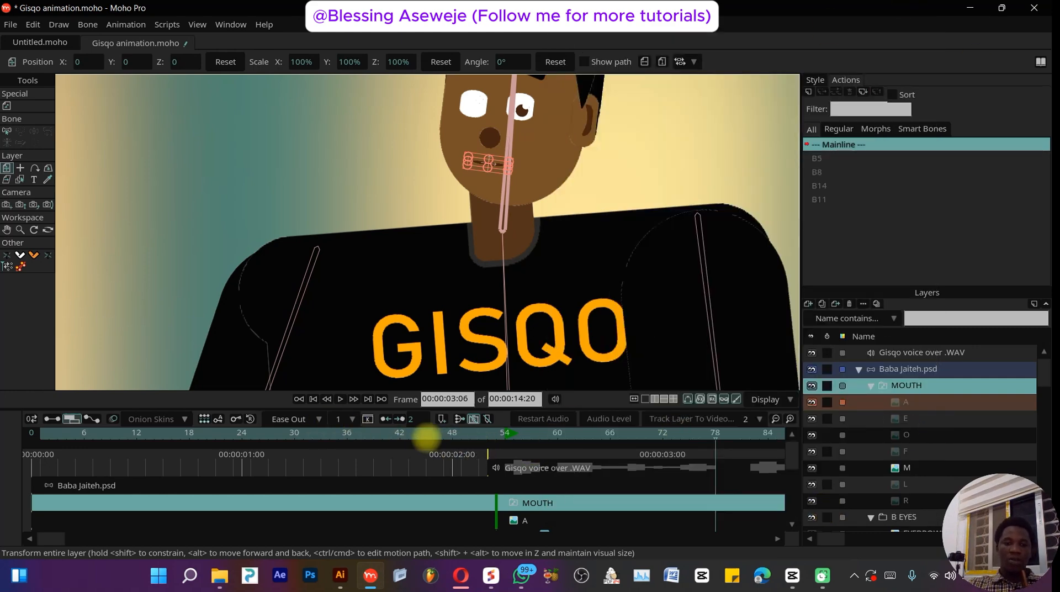
- Scrub the timeline to review the generated mouth keyframes against the voice-over
left_click_drag(428, 436, 407, 430)
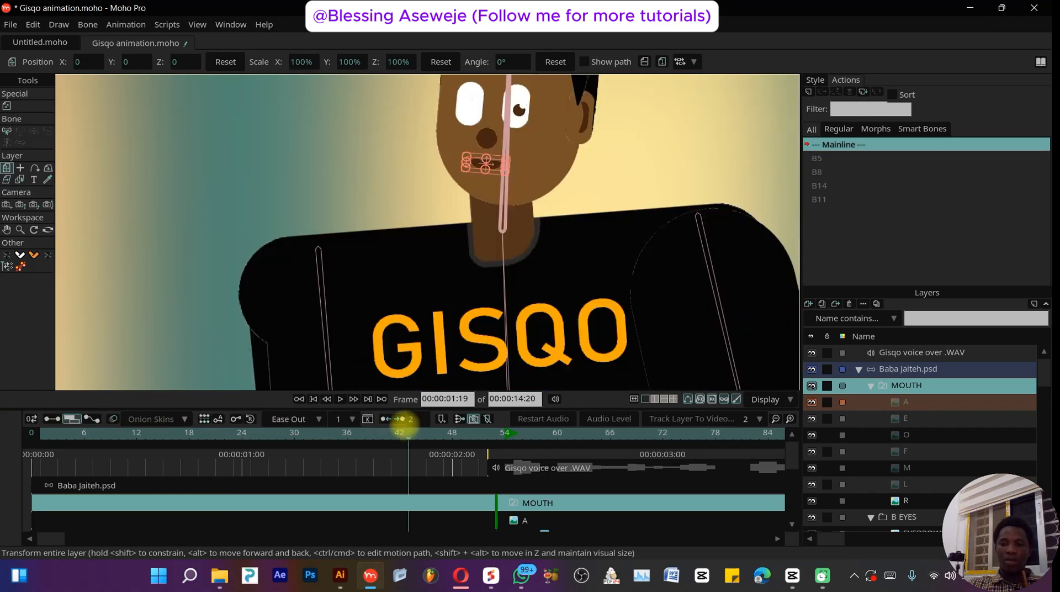
scroll(317, 474, "down", 1)
scroll(315, 473, "down", 1)
left_click(53, 419)
left_click_drag(75, 431, 575, 450)
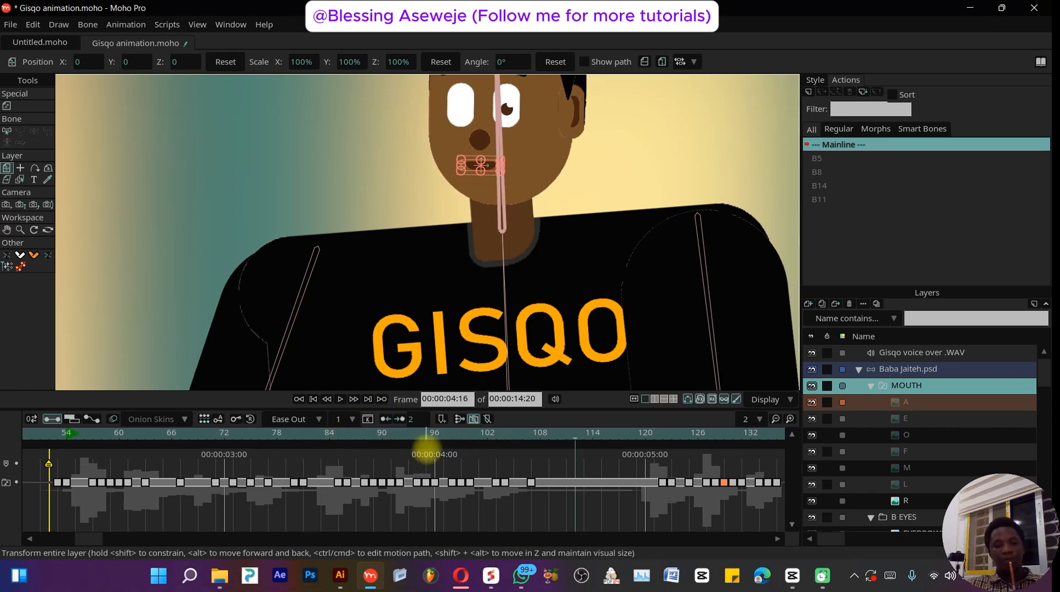
left_click(400, 436)
left_click(418, 439)
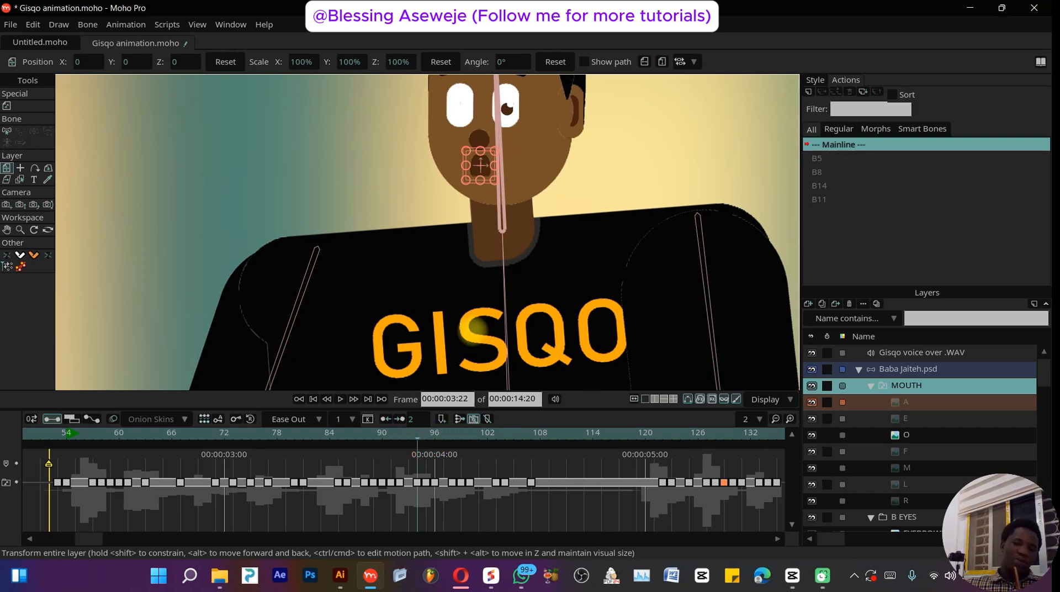
scroll(480, 203, "down", 10)
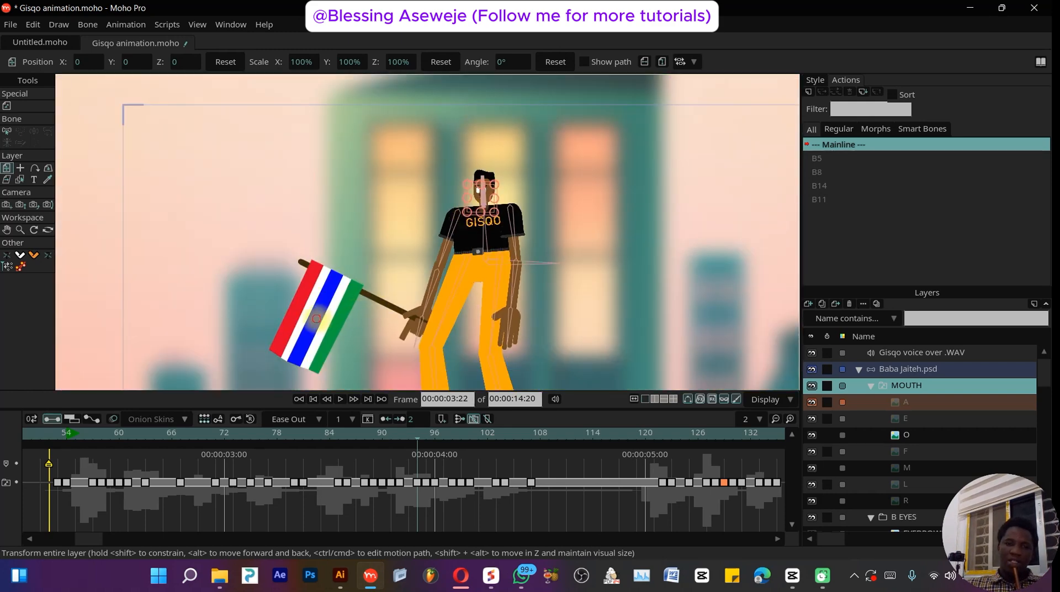
- Browse the layer list, toggling the background and Flag layers' visibility off and on, and scrub the animation
left_click_drag(317, 319, 317, 319)
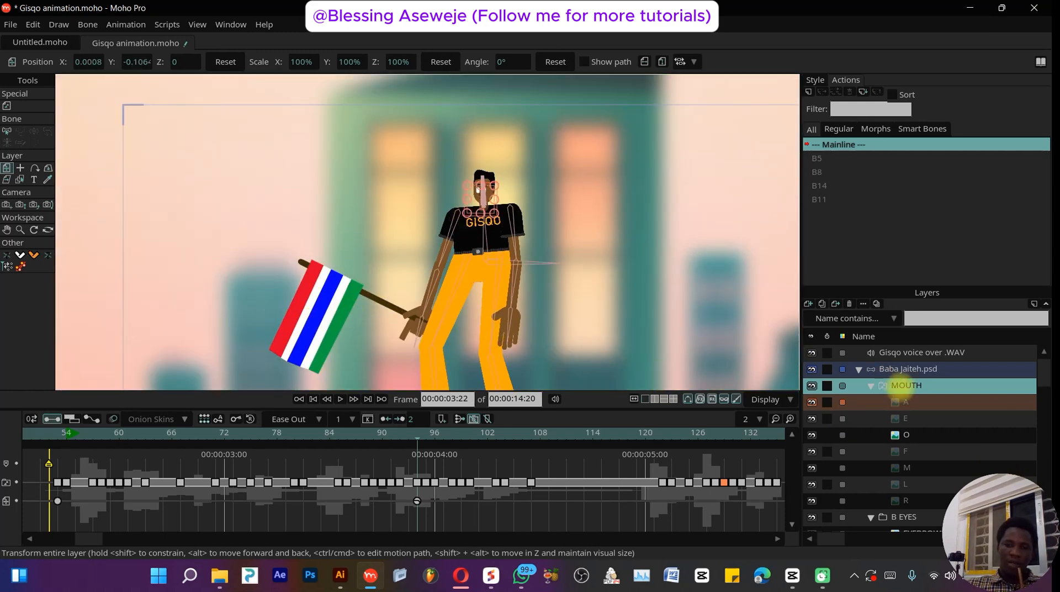
scroll(905, 385, "down", 3)
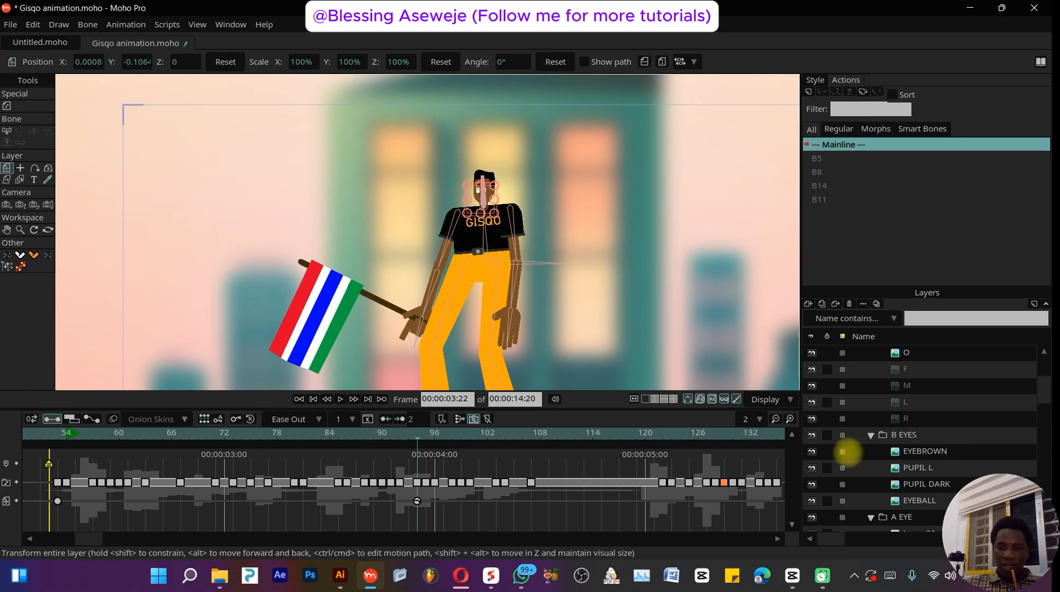
scroll(849, 450, "down", 3)
scroll(917, 450, "down", 4)
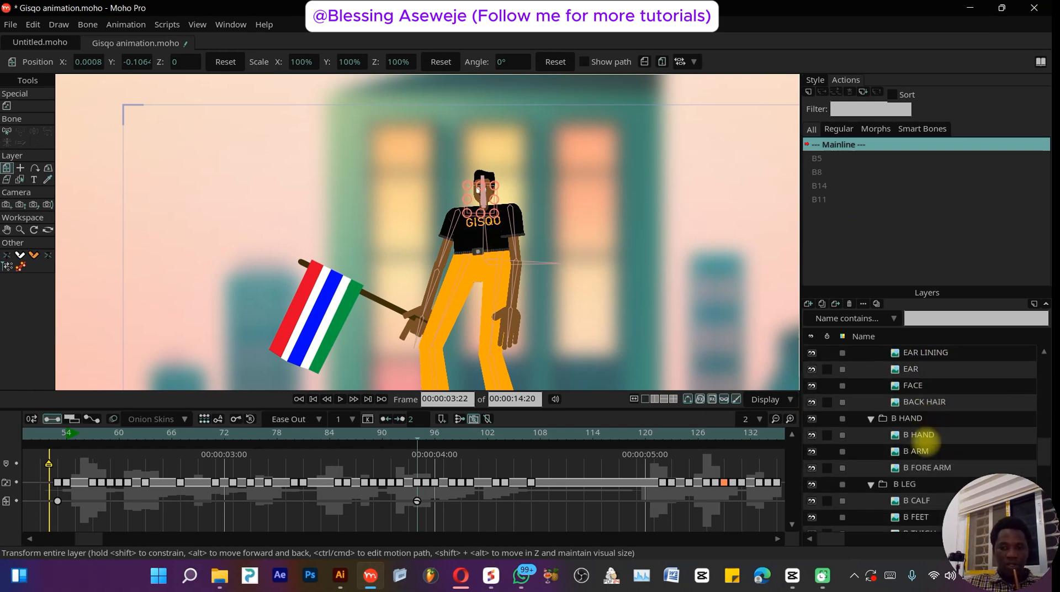
scroll(914, 435, "down", 3)
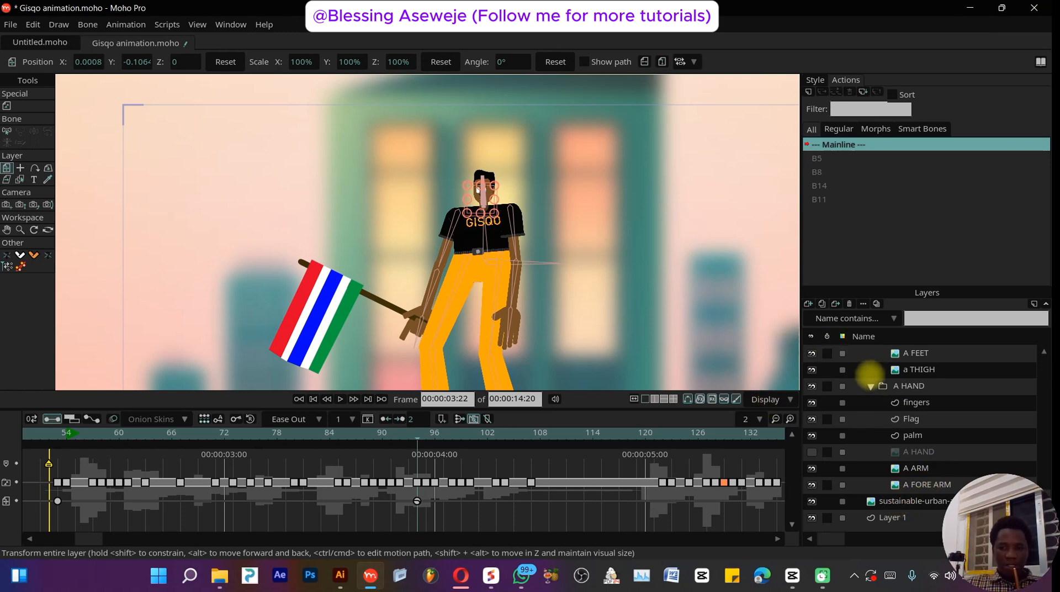
left_click(812, 501)
left_click(813, 501)
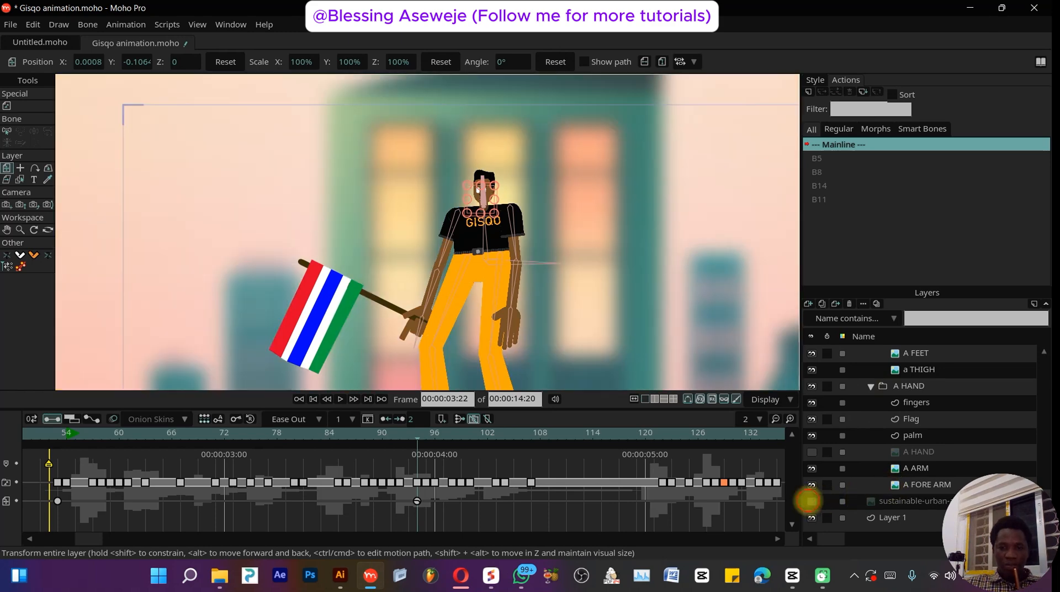
scroll(851, 469, "up", 3)
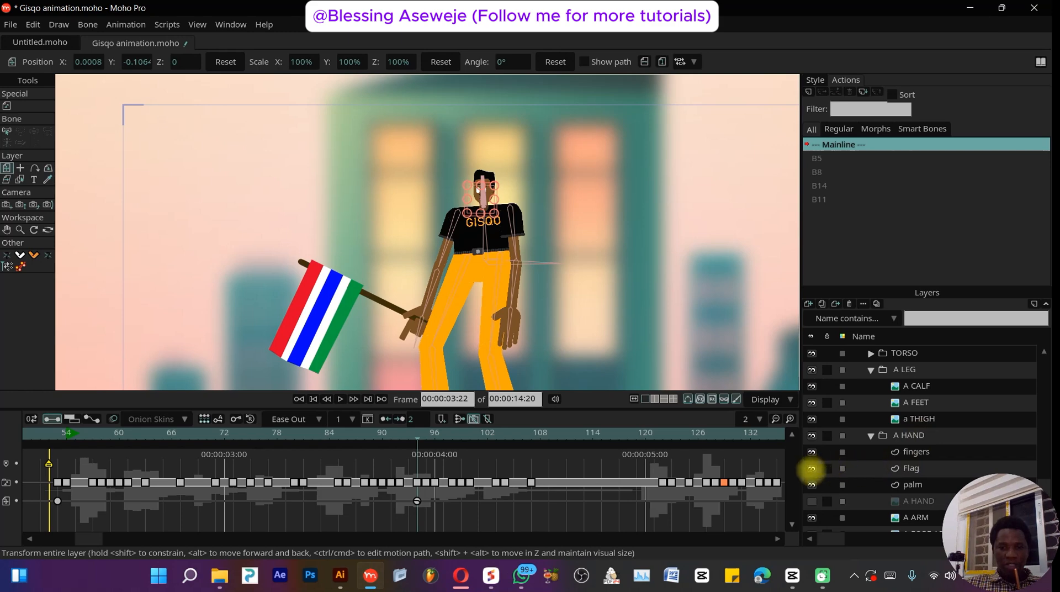
left_click(811, 468)
left_click(812, 468)
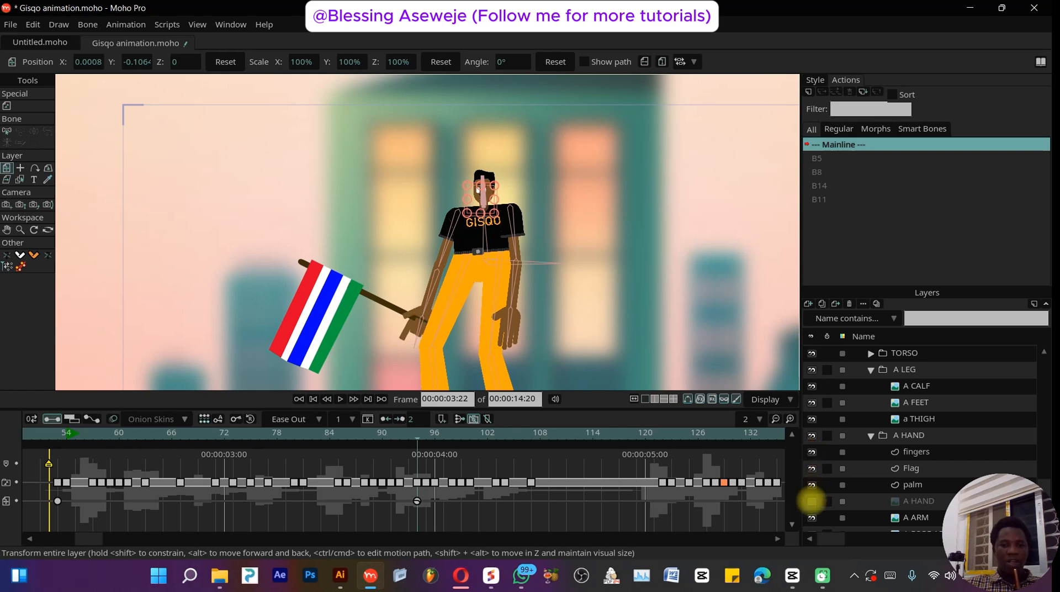
scroll(530, 245, "up", 4)
scroll(531, 246, "down", 3)
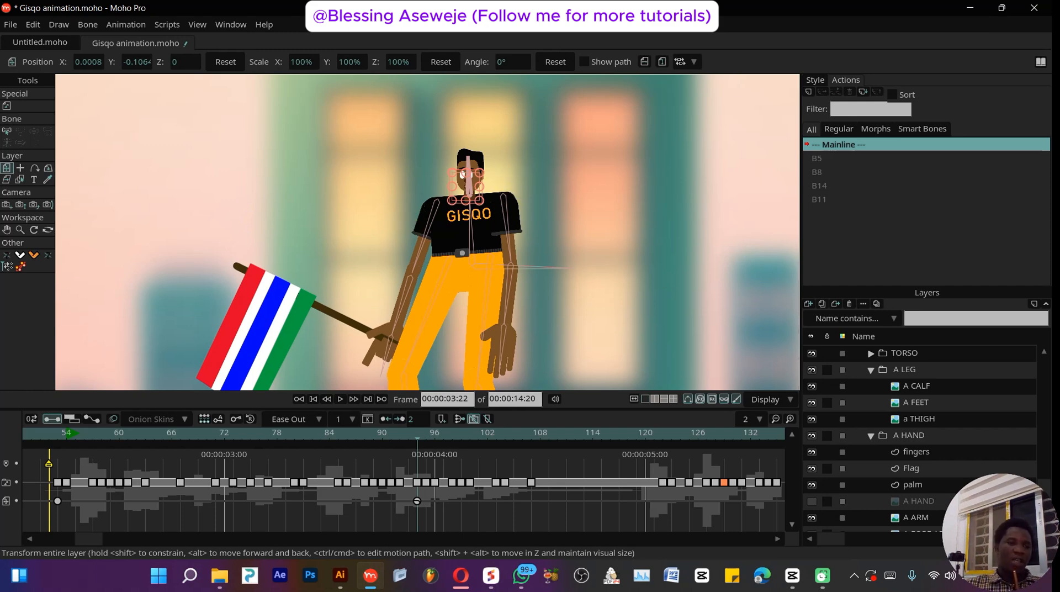
left_click_drag(66, 435, 619, 484)
left_click(443, 437)
left_click(11, 24)
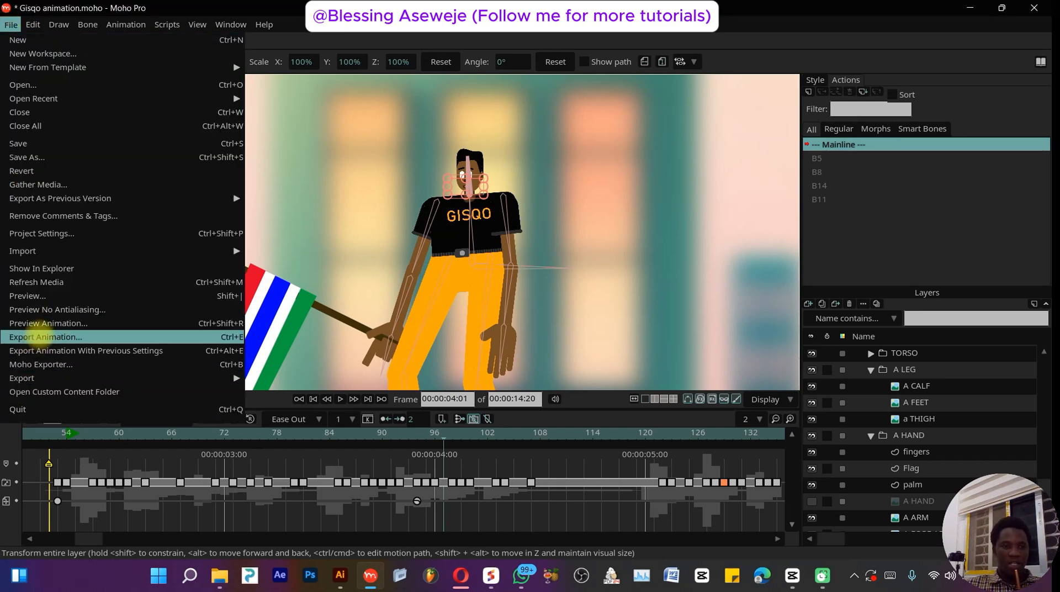
left_click(44, 337)
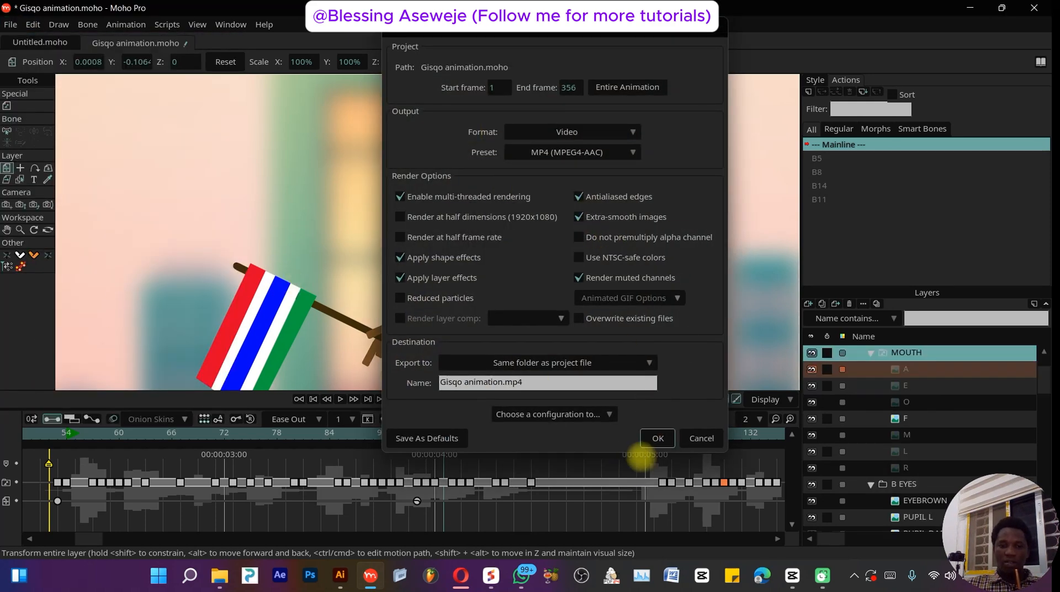
left_click(697, 437)
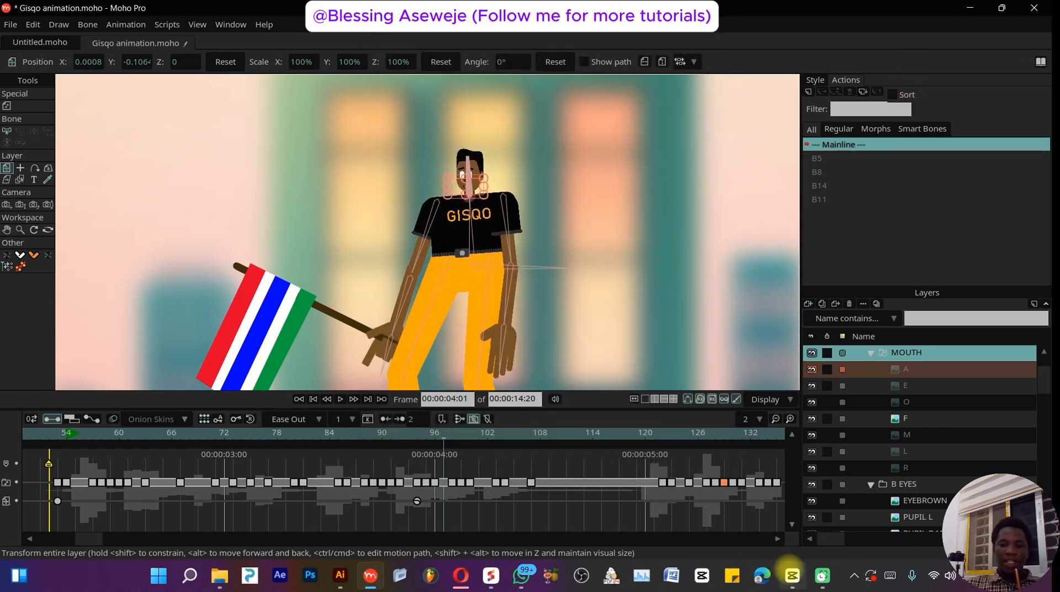
- Switch to CapCut and review the edit's video and sound-effect tracks from the start of the timeline
left_click(792, 576)
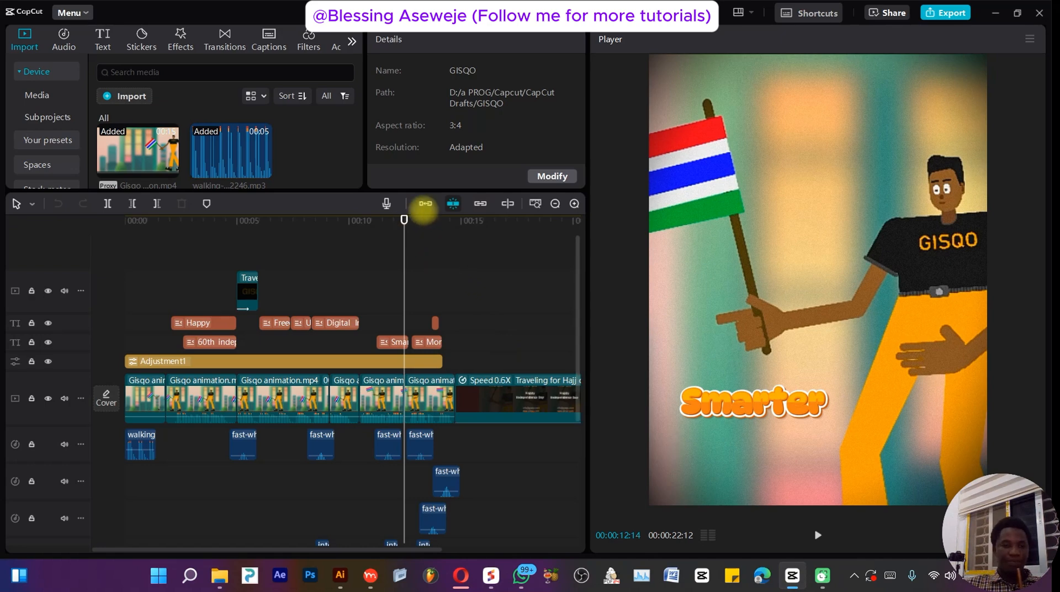
left_click_drag(404, 220, 16, 205)
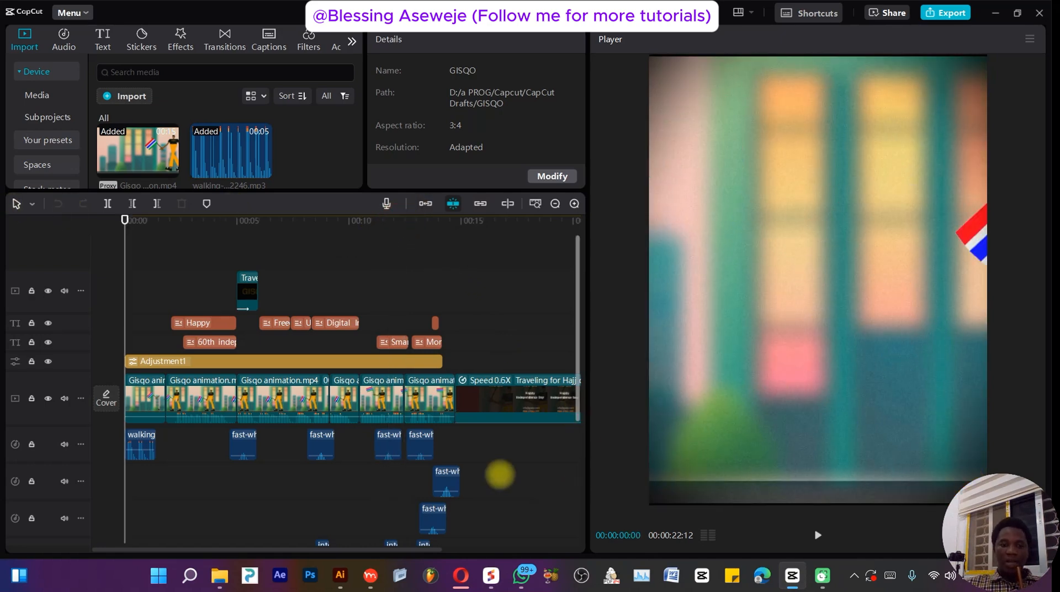
scroll(337, 454, "down", 2)
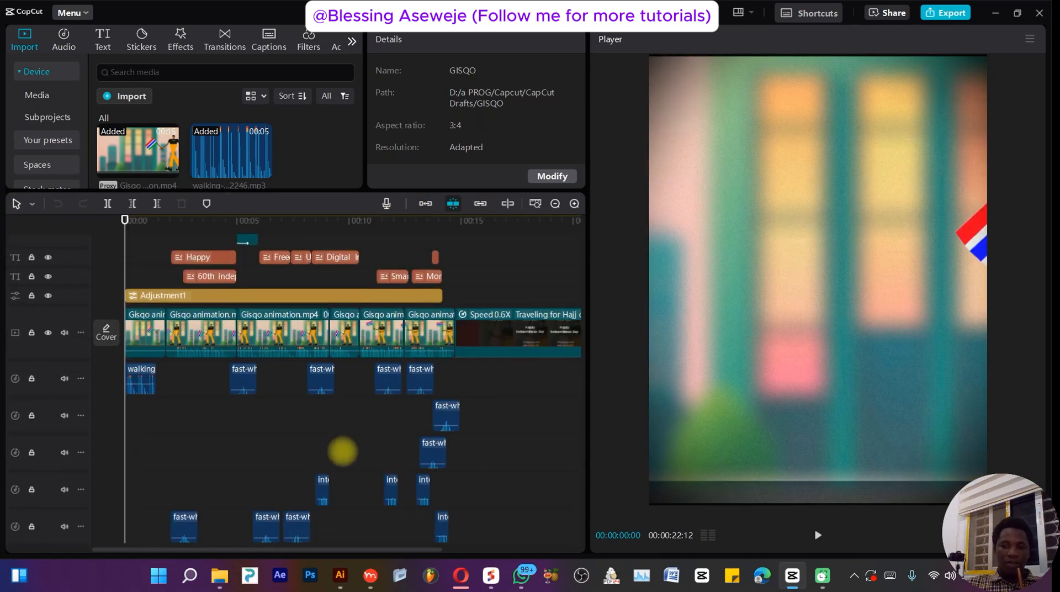
scroll(157, 343, "up", 2)
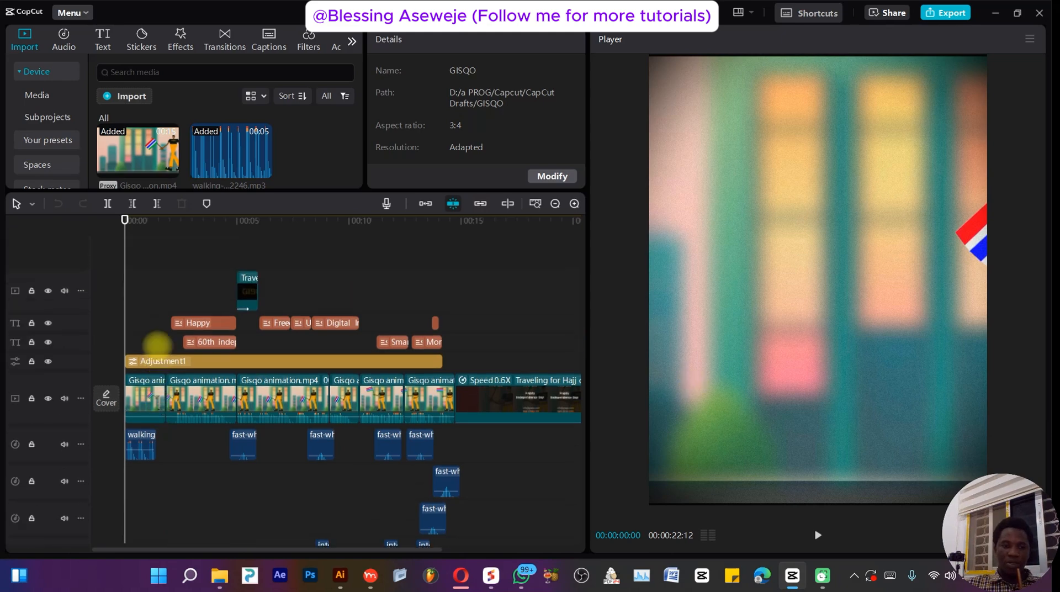
scroll(184, 296, "down", 4)
scroll(185, 296, "up", 3)
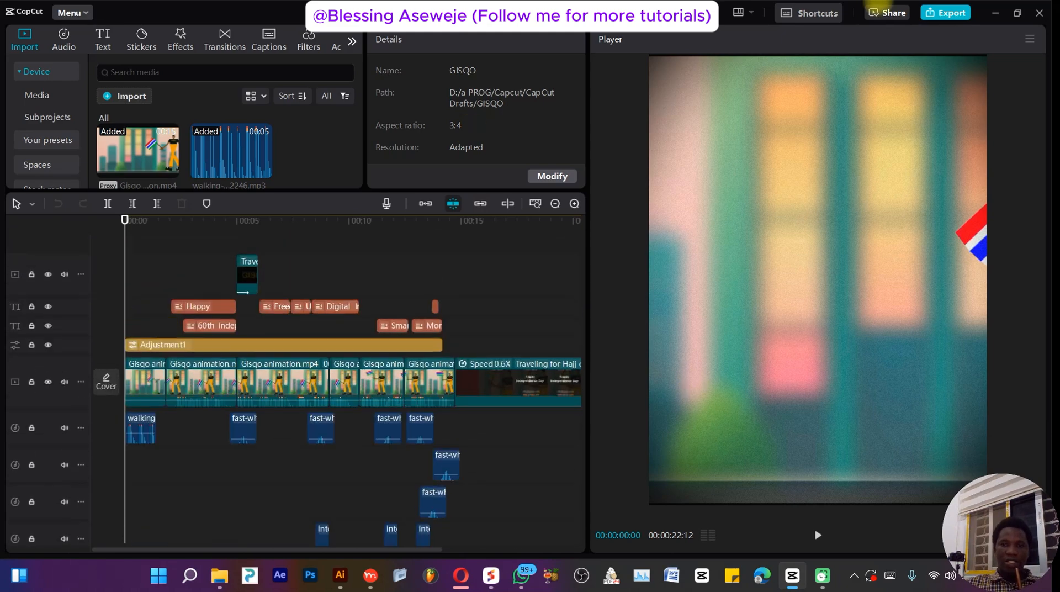
left_click(747, 15)
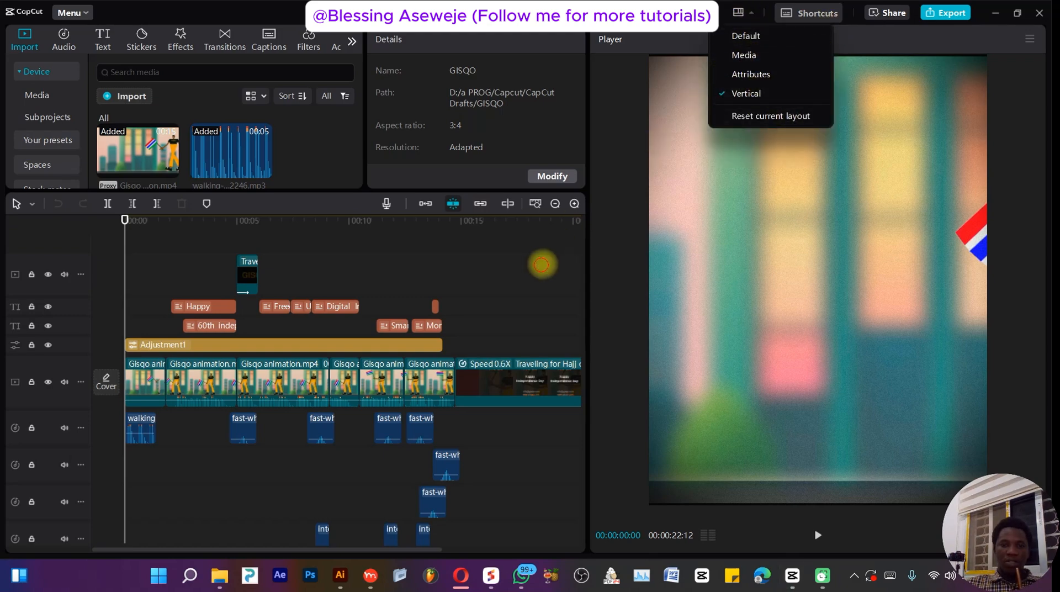
scroll(154, 355, "down", 5)
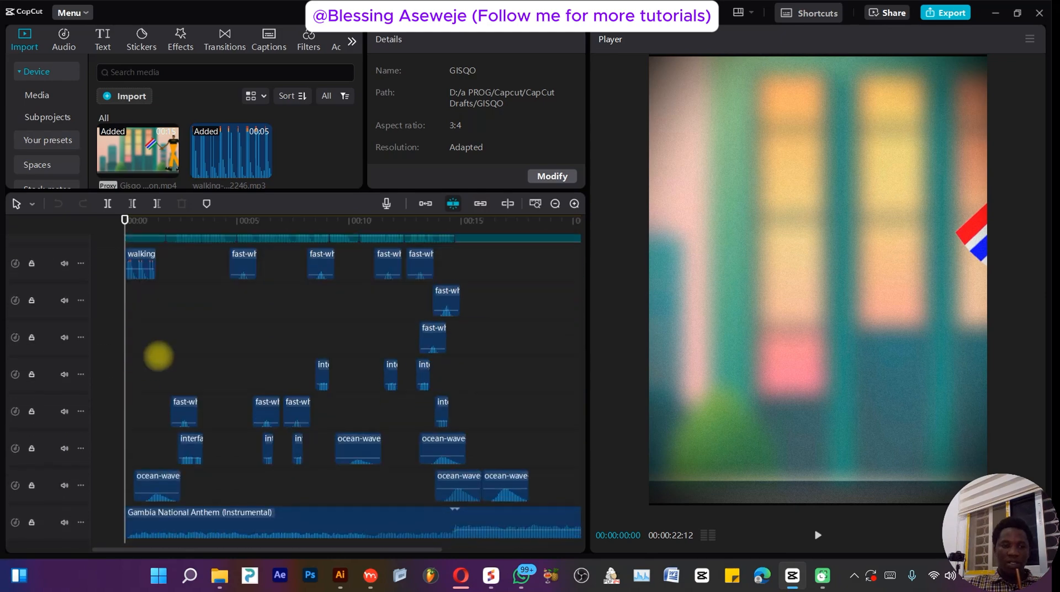
scroll(161, 342, "up", 3)
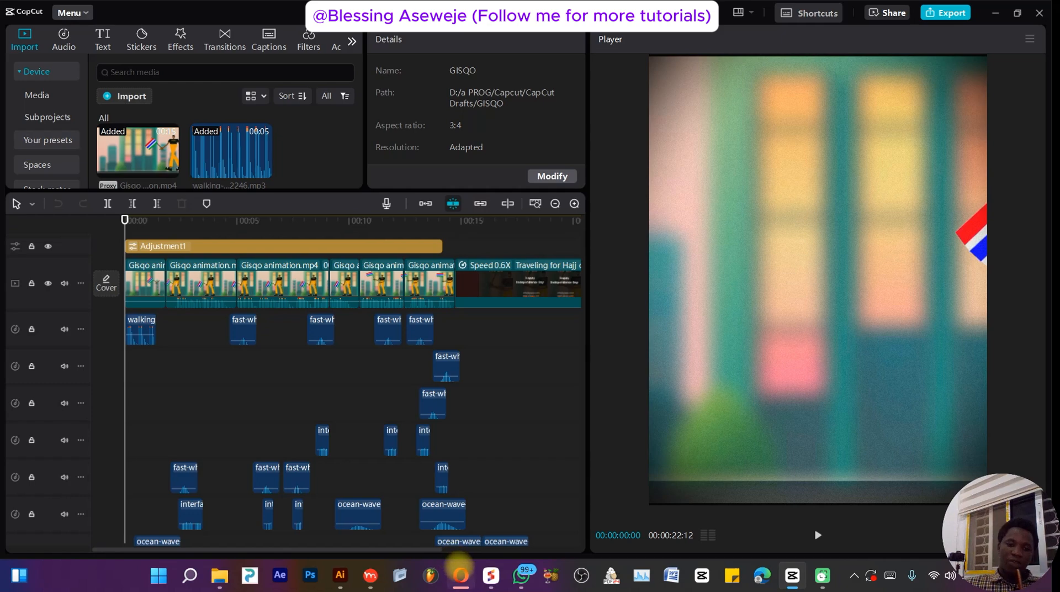
- Visit the Pixabay whoosh sound effects page in the browser, close its download popup, and return to CapCut
mouse_move(461, 575)
left_click(497, 469)
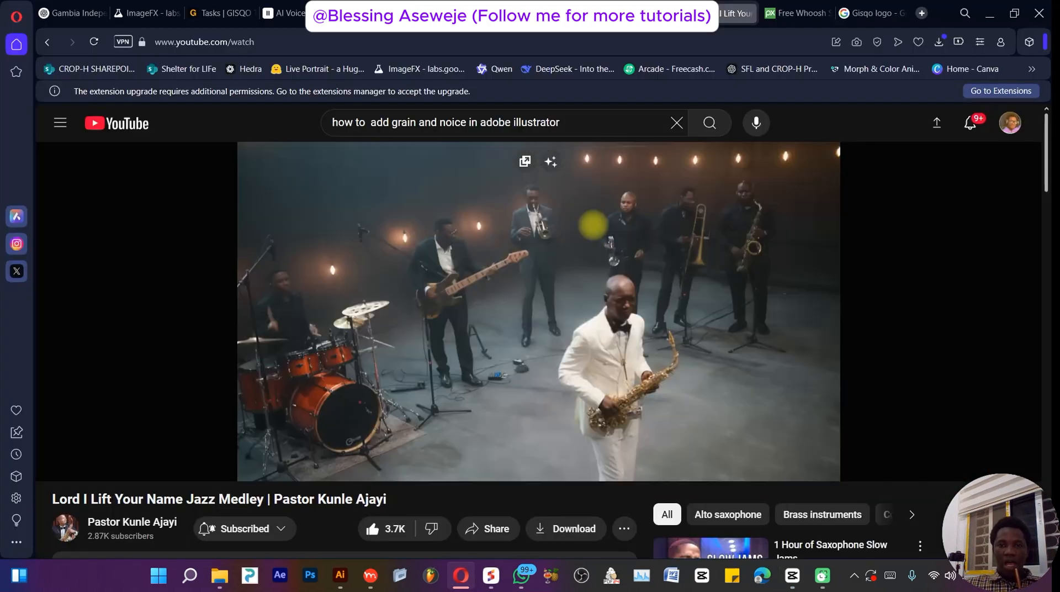
left_click(795, 12)
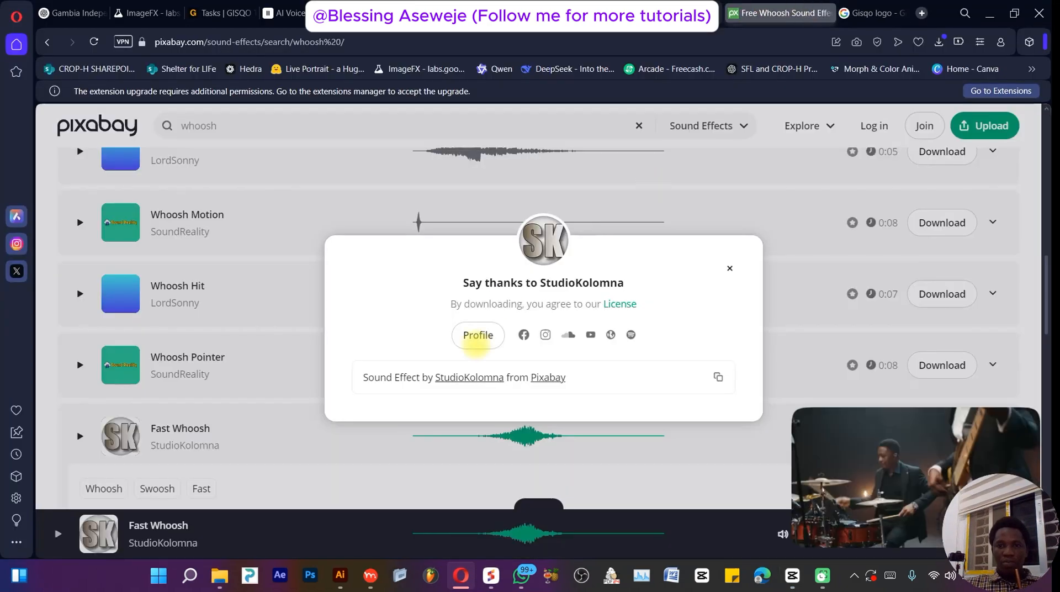
left_click(729, 268)
scroll(473, 315, "up", 10)
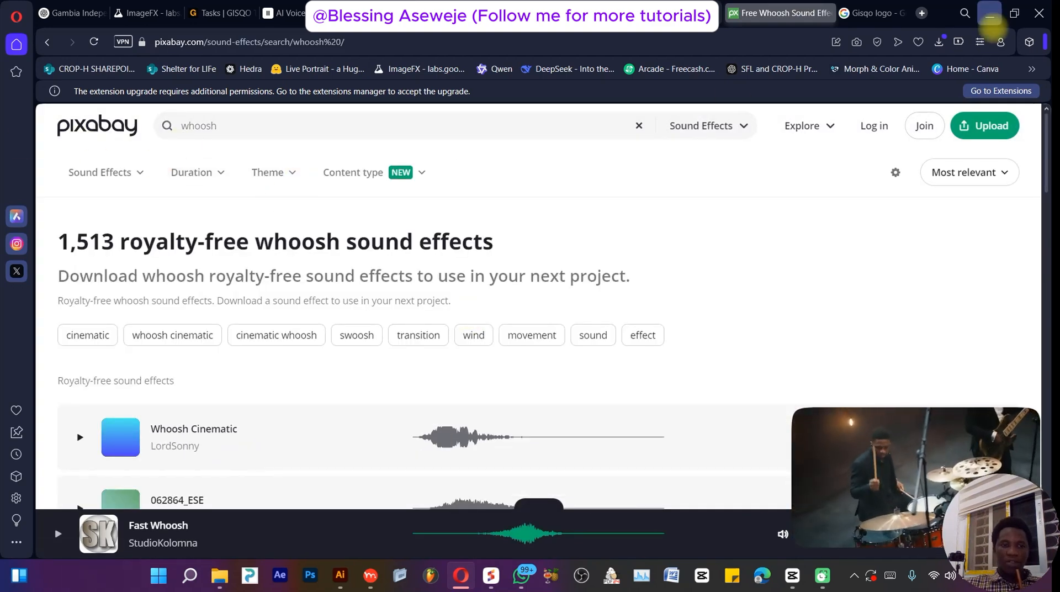
left_click(991, 15)
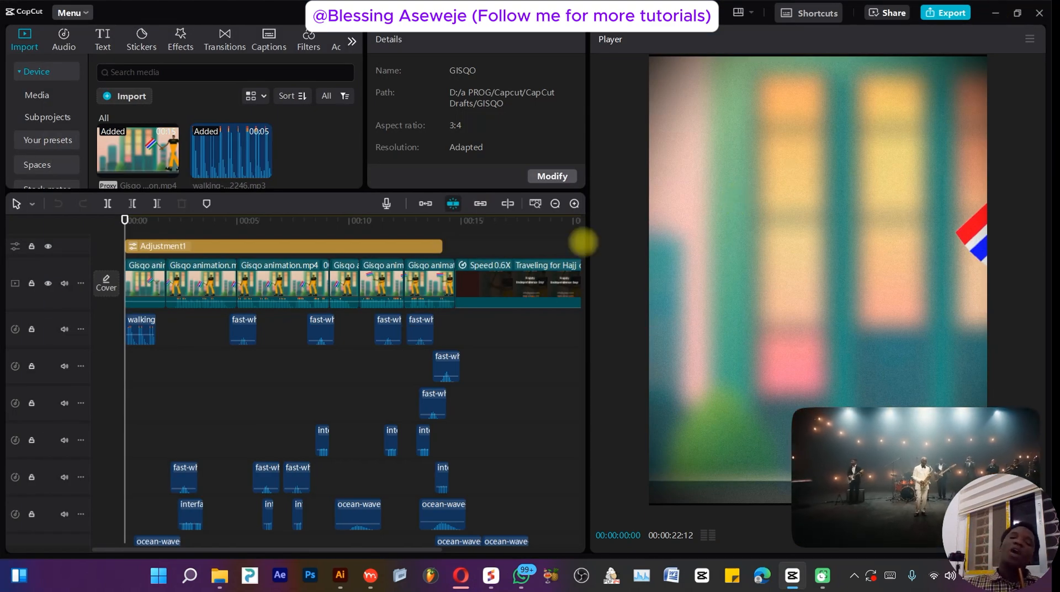
- Select the walking sound clip and the first animation clip, and scrub through the timeline to review the edit
mouse_move(125, 219)
left_mouse_down()
mouse_move(189, 217)
mouse_move(124, 220)
left_mouse_up()
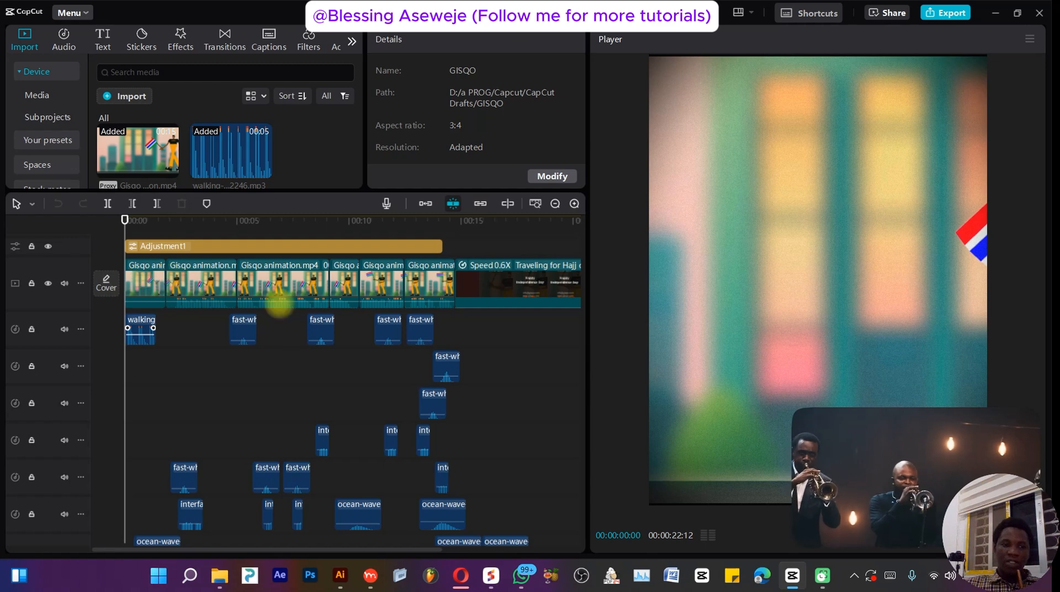
left_click(141, 335)
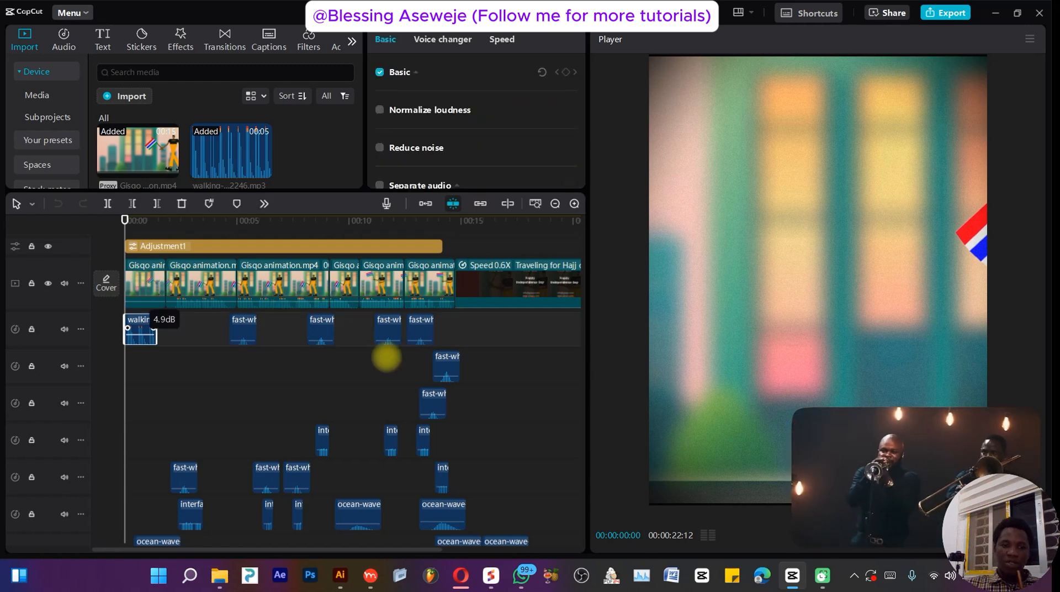
mouse_move(969, 453)
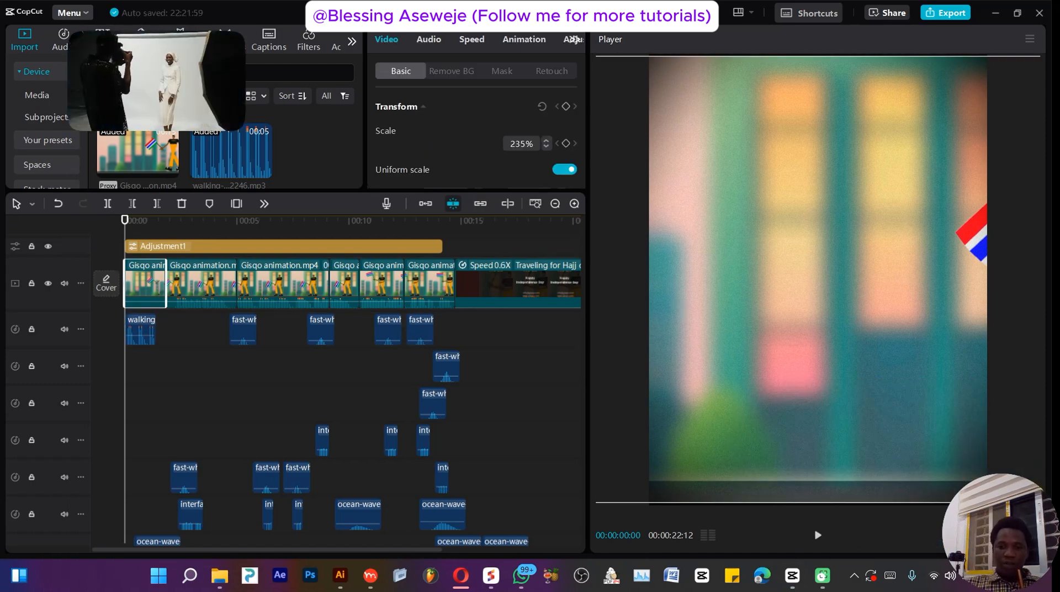
left_click(161, 219)
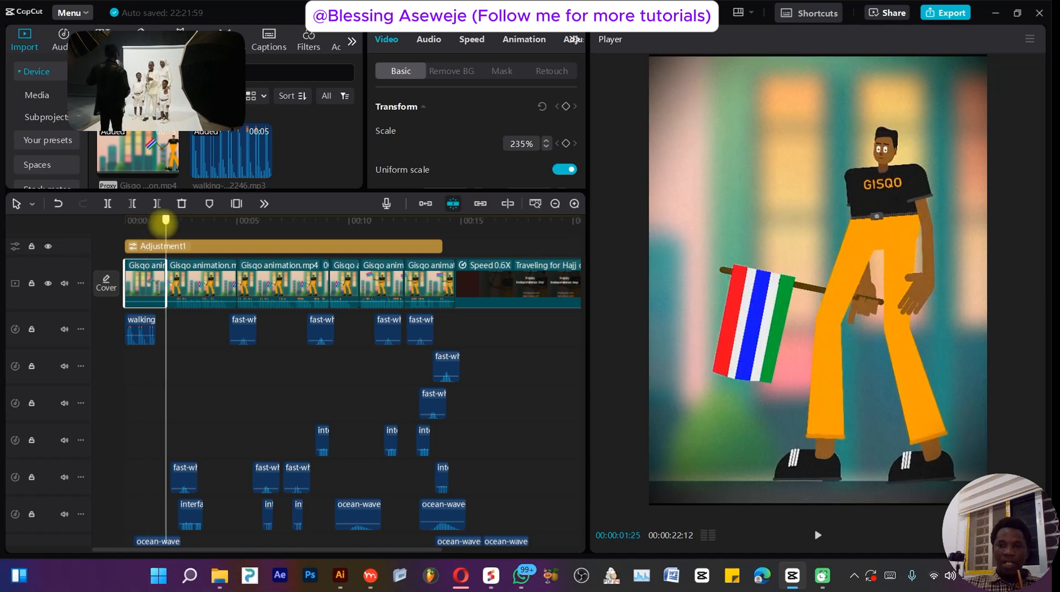
left_click_drag(160, 219, 166, 220)
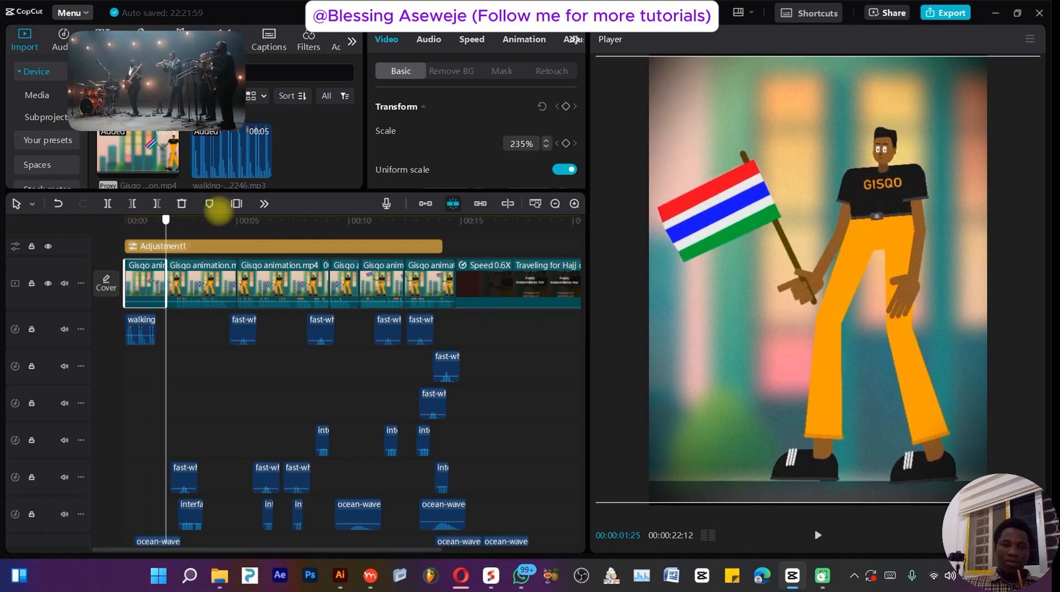
left_click(170, 223)
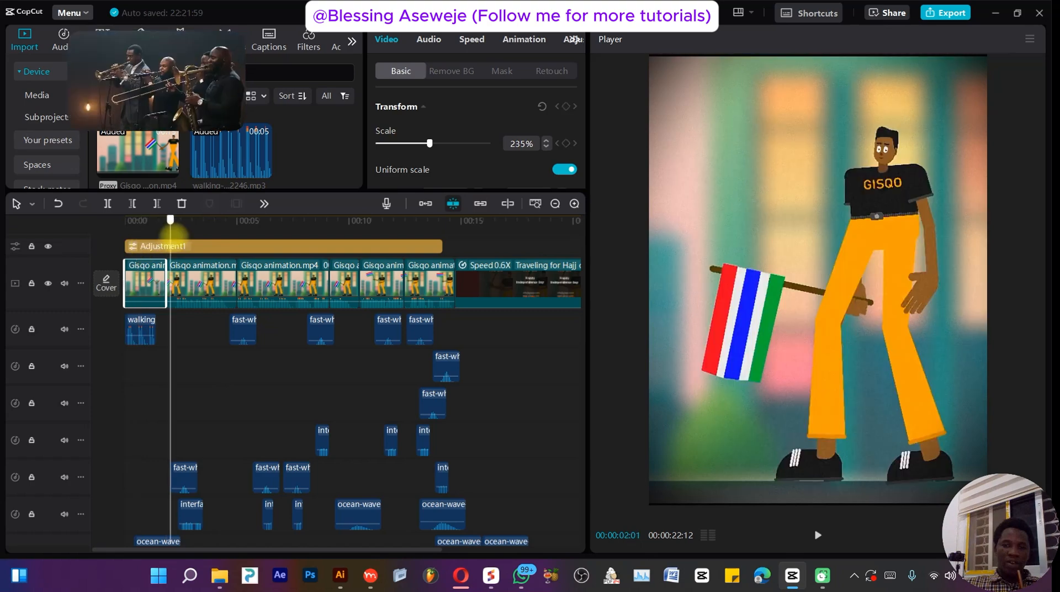
left_click_drag(176, 235, 381, 268)
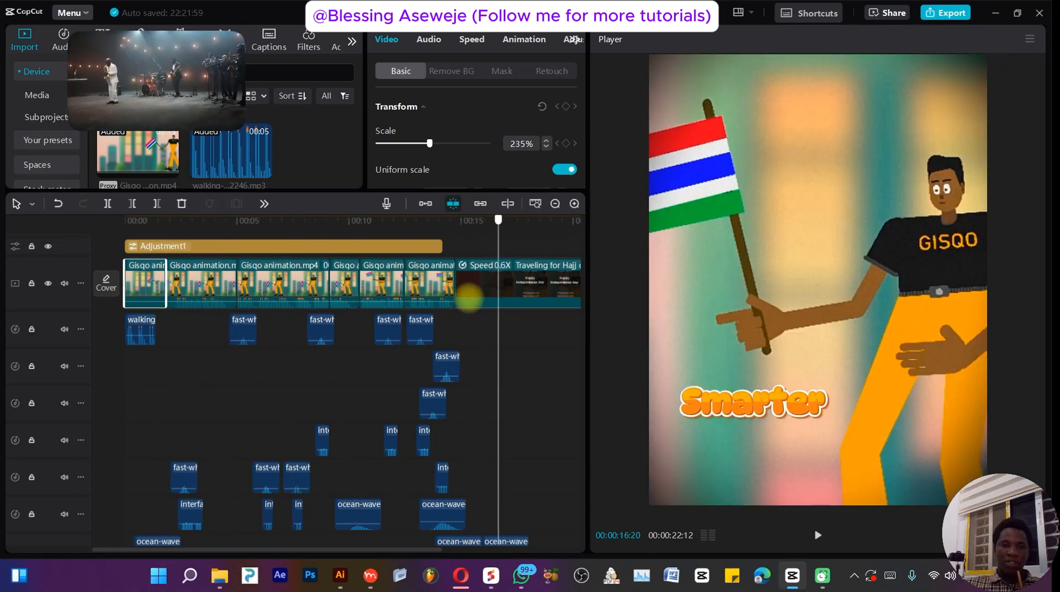
left_click_drag(474, 347, 134, 364)
scroll(223, 515, "down", 3)
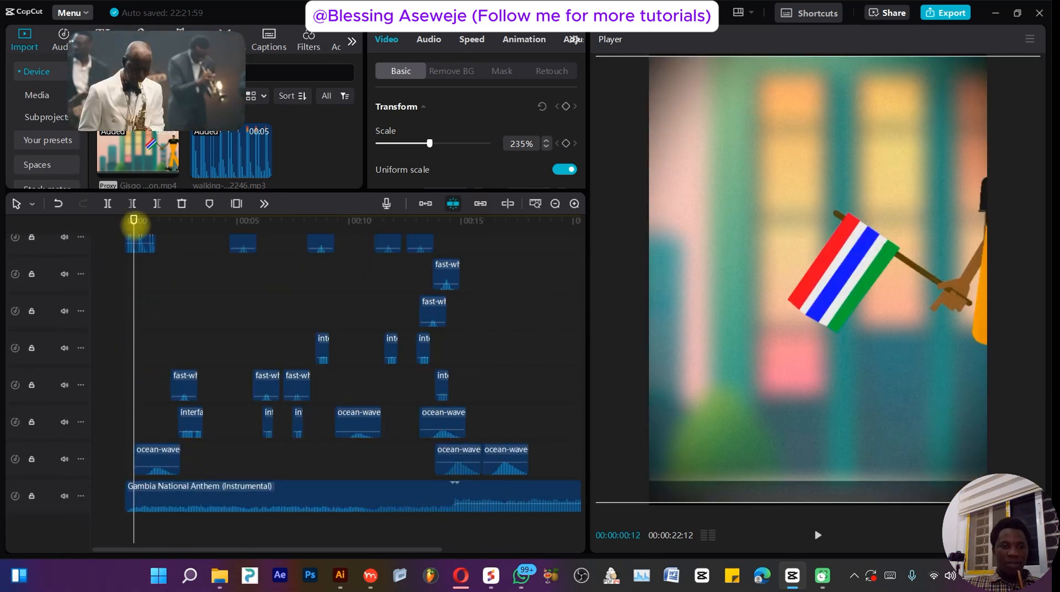
- Inspect the volume settings of the Gambia National Anthem track and an interface sound clip while scrubbing the timeline
left_click_drag(134, 219, 185, 318)
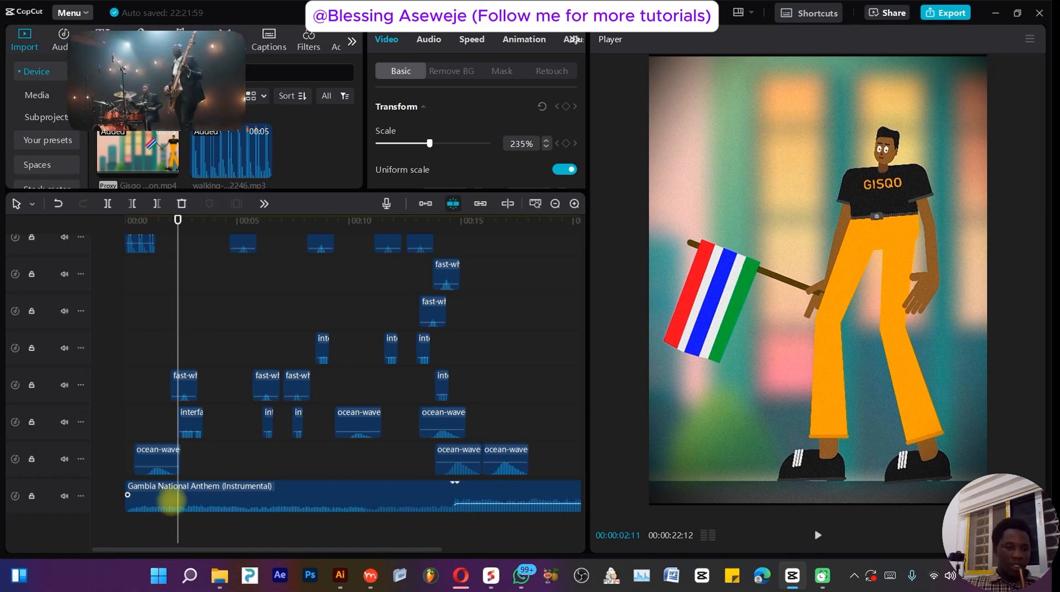
left_click(171, 499)
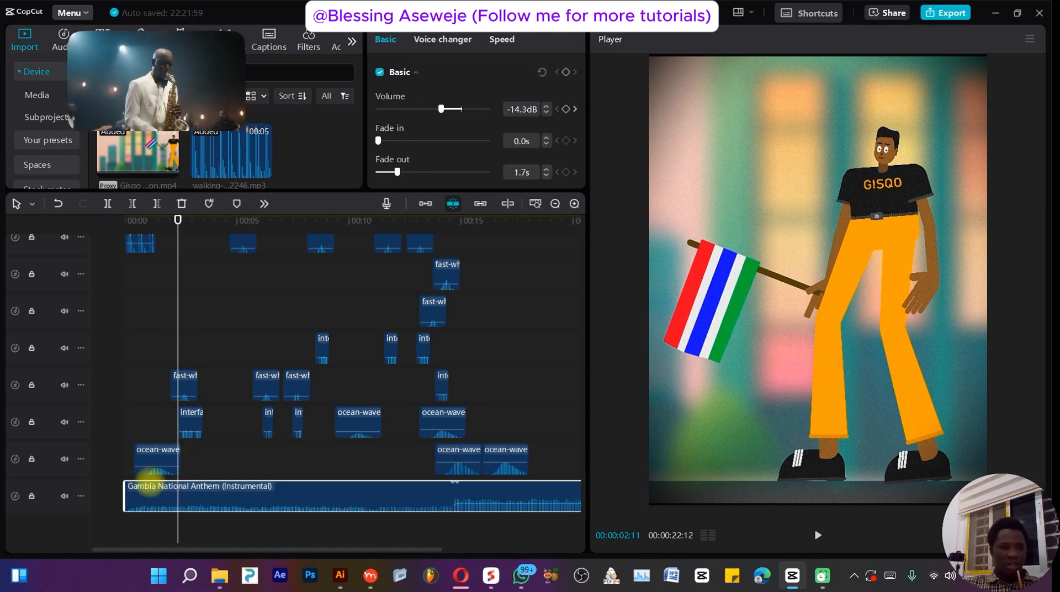
left_click(133, 221)
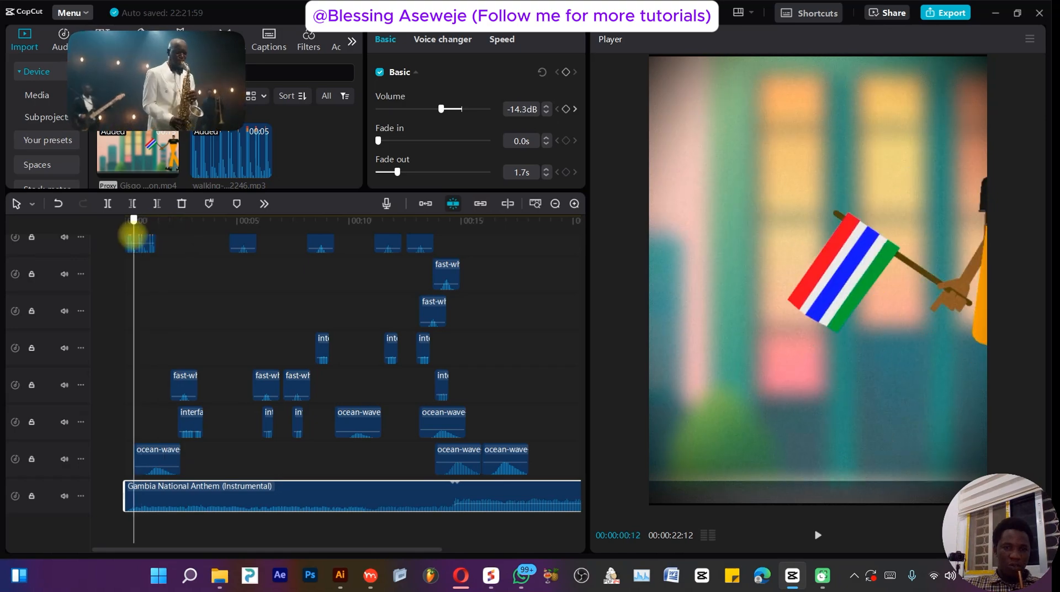
mouse_move(134, 234)
left_mouse_down()
mouse_move(196, 236)
mouse_move(168, 244)
mouse_move(177, 244)
mouse_move(198, 433)
left_mouse_up()
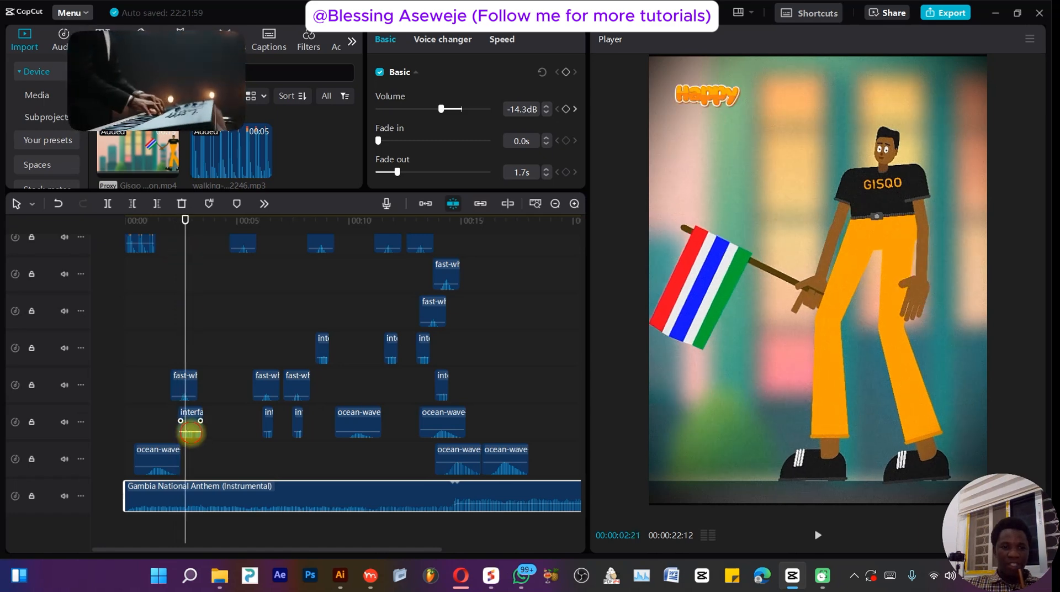
left_click(190, 433)
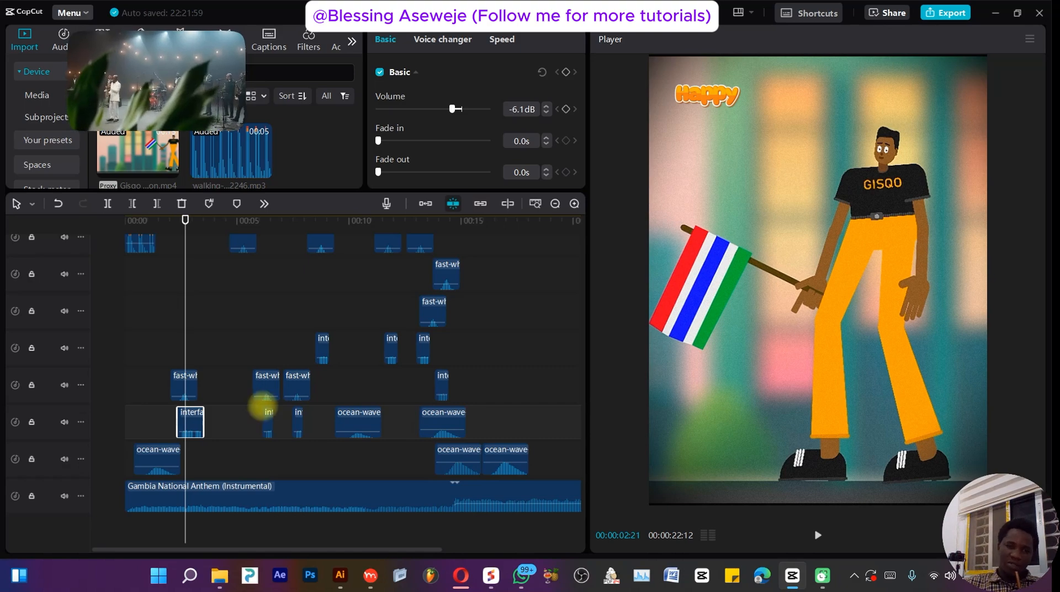
left_click_drag(186, 226, 298, 305)
scroll(391, 366, "up", 3)
scroll(391, 366, "up", 3)
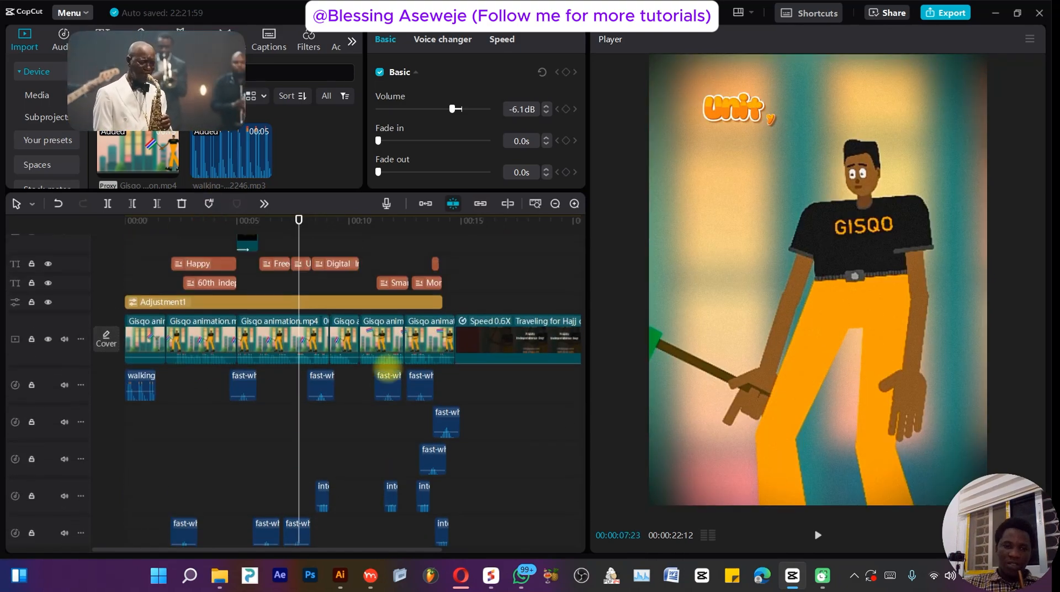
left_click_drag(290, 241, 203, 256)
- Browse the text templates while scrubbing the timeline through the title sections
left_click_drag(156, 94, 890, 500)
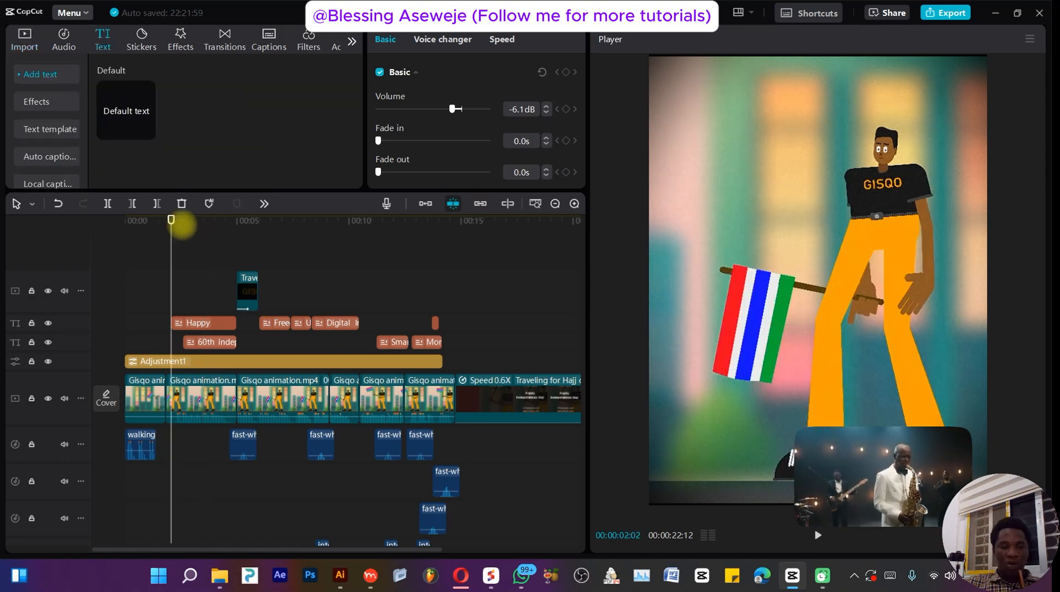
left_click(208, 221)
left_click(43, 129)
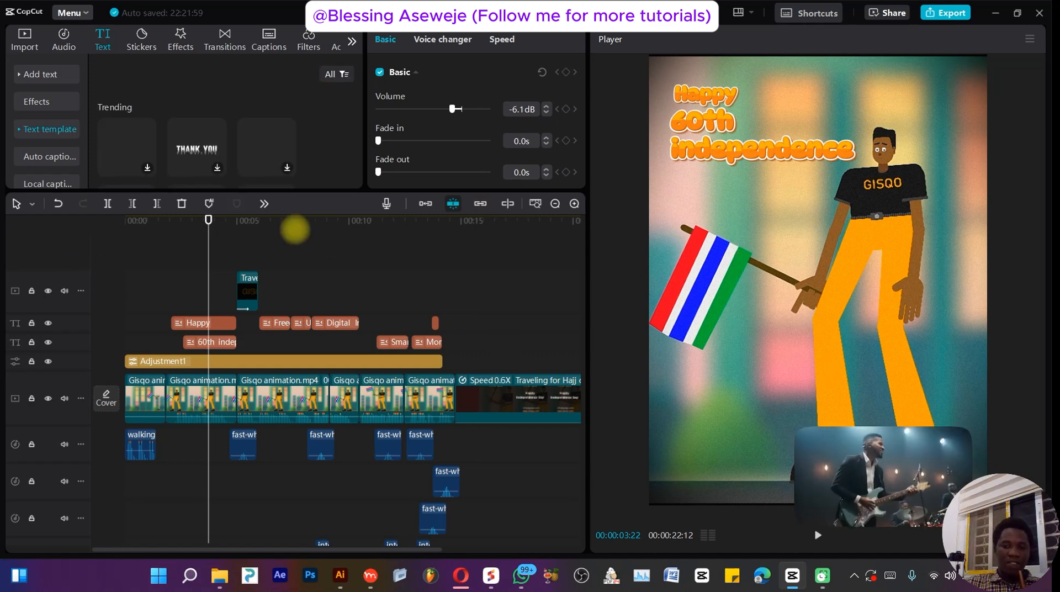
left_click_drag(209, 221, 268, 237)
scroll(177, 135, "down", 3)
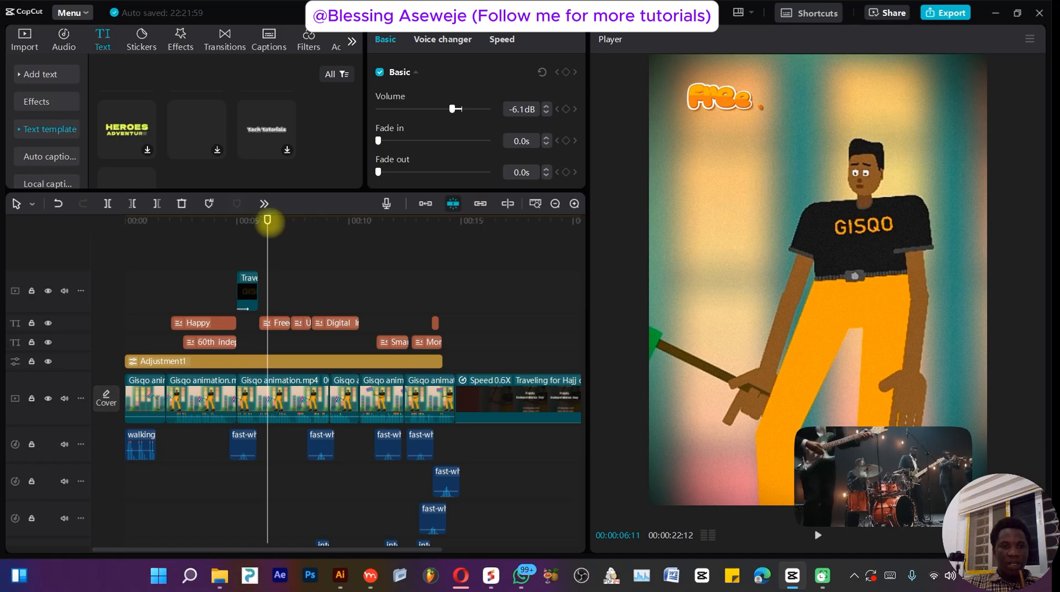
left_click_drag(267, 220, 270, 221)
left_click_drag(366, 231, 343, 271)
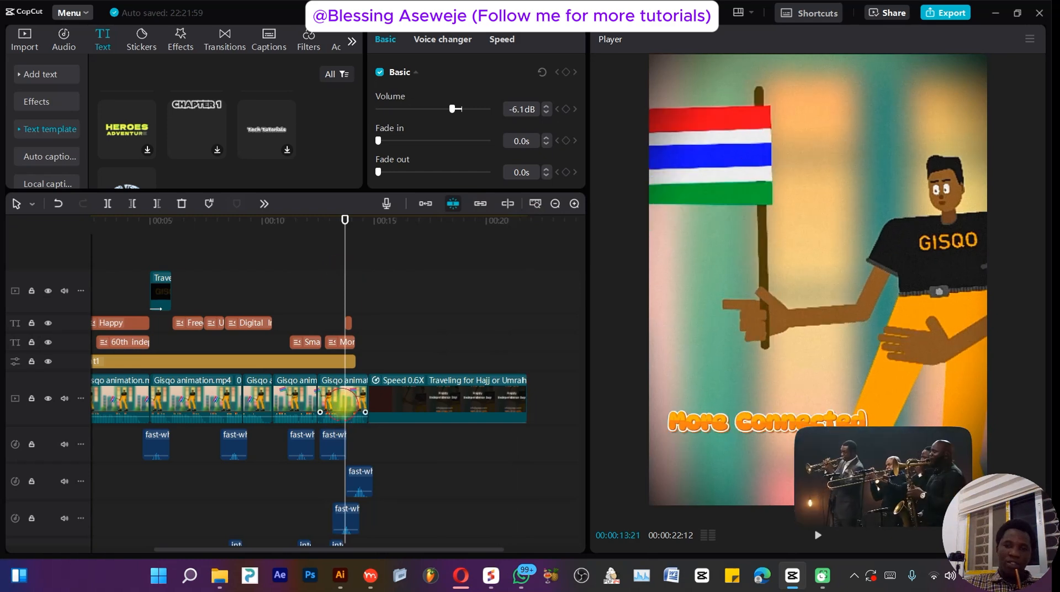
left_click(342, 402)
left_click(1029, 38)
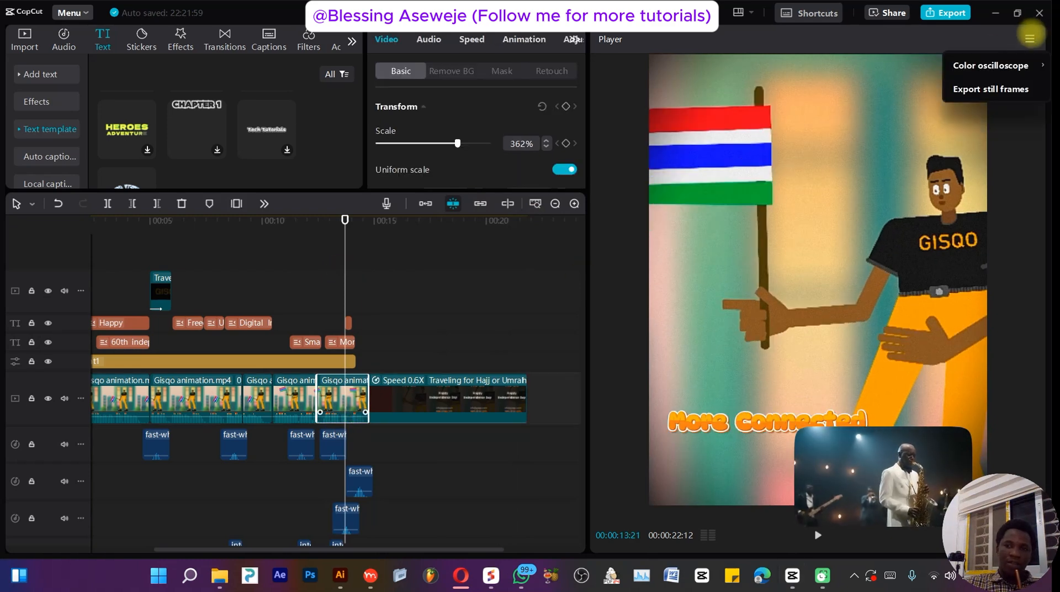
left_click(990, 90)
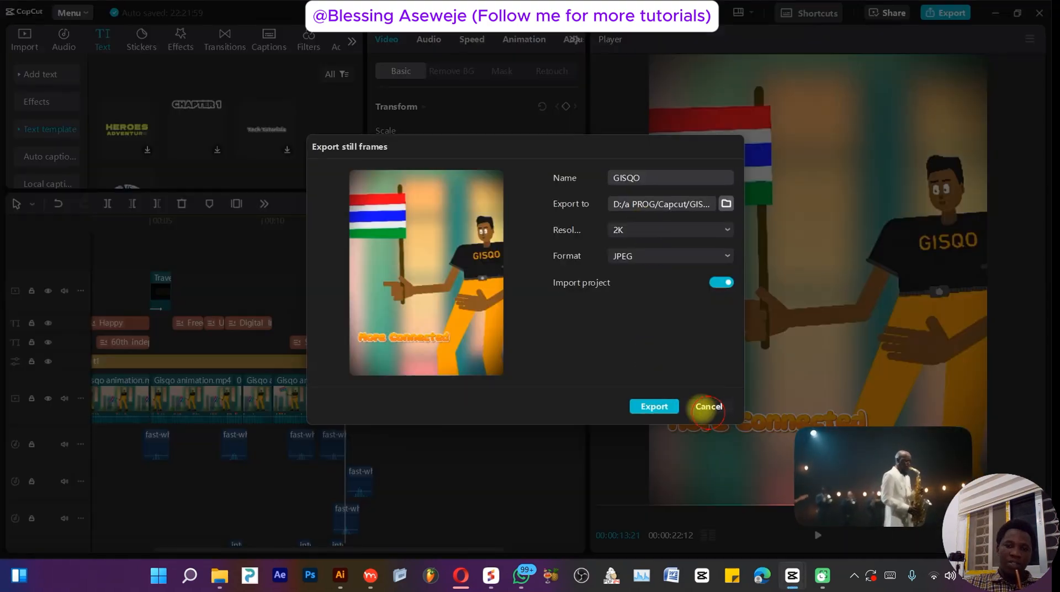
left_click(709, 407)
- Scrub to the closing card, switch to the Canva end-card design in the browser and close its downloads panel
left_click_drag(347, 227, 418, 237)
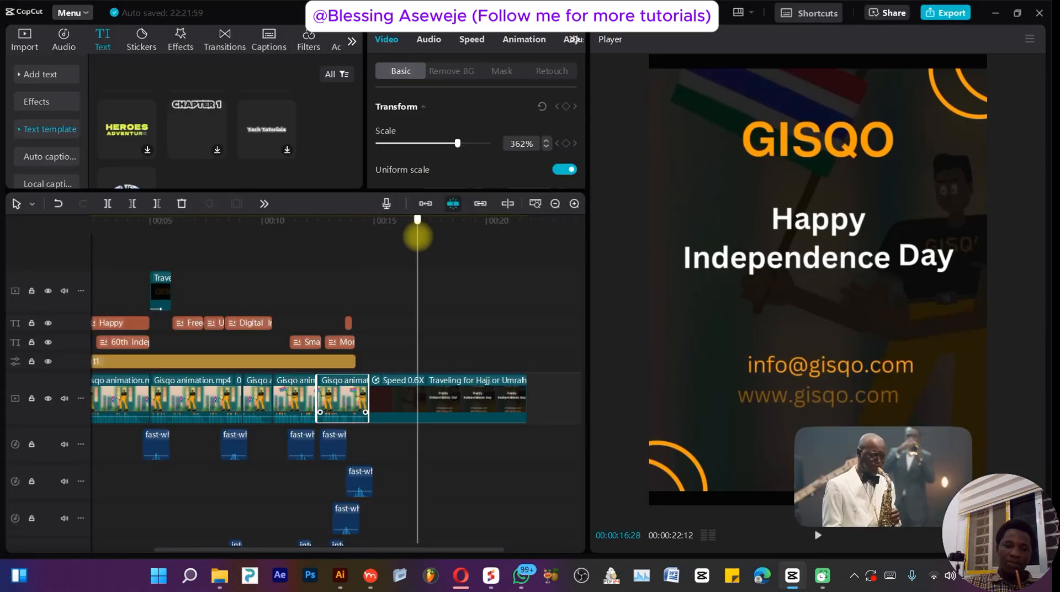
left_click(460, 571)
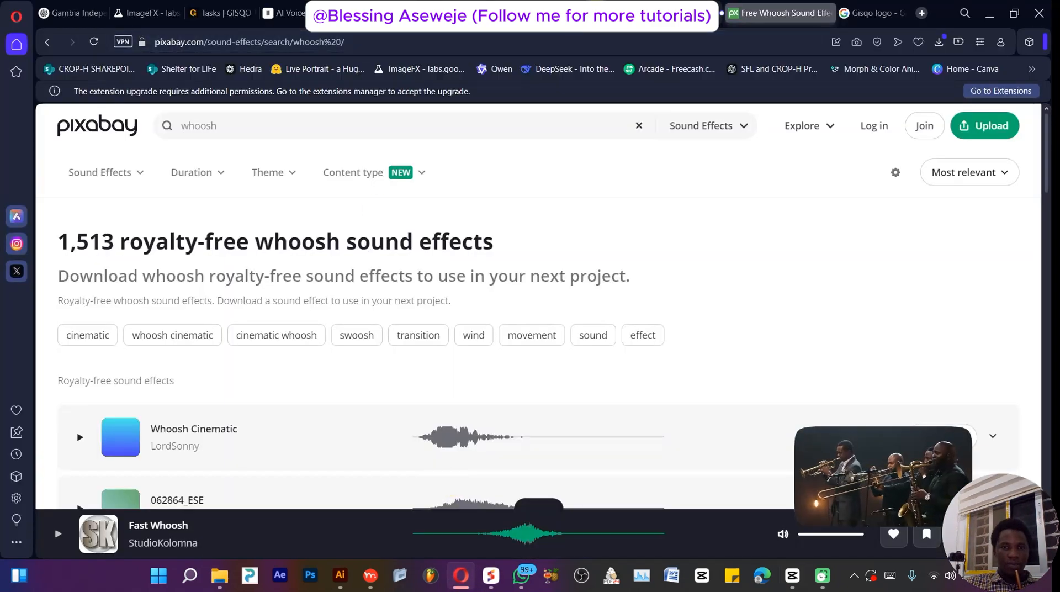
left_click(592, 14)
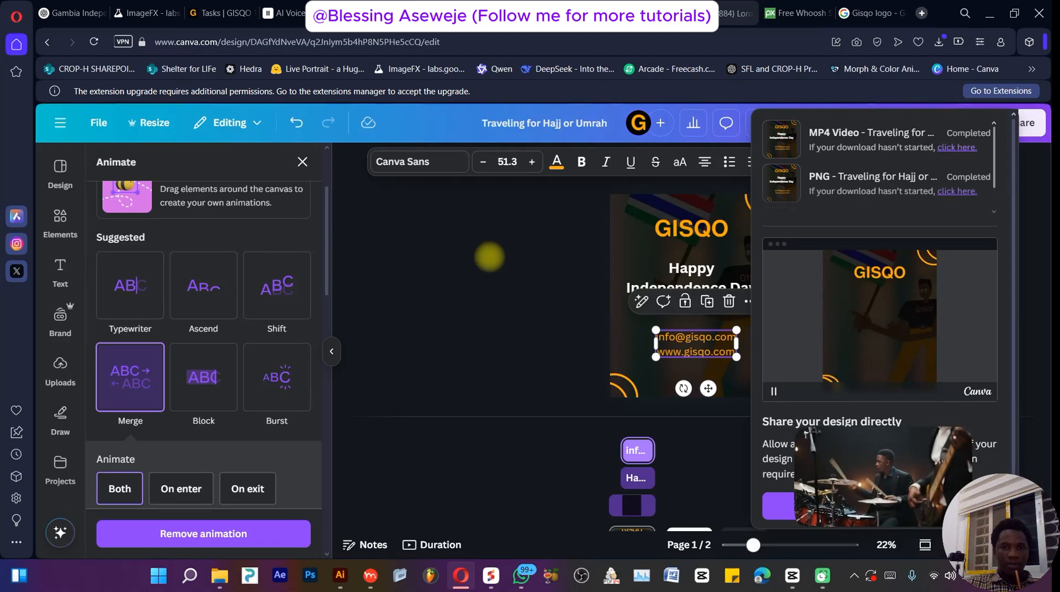
left_click(536, 293)
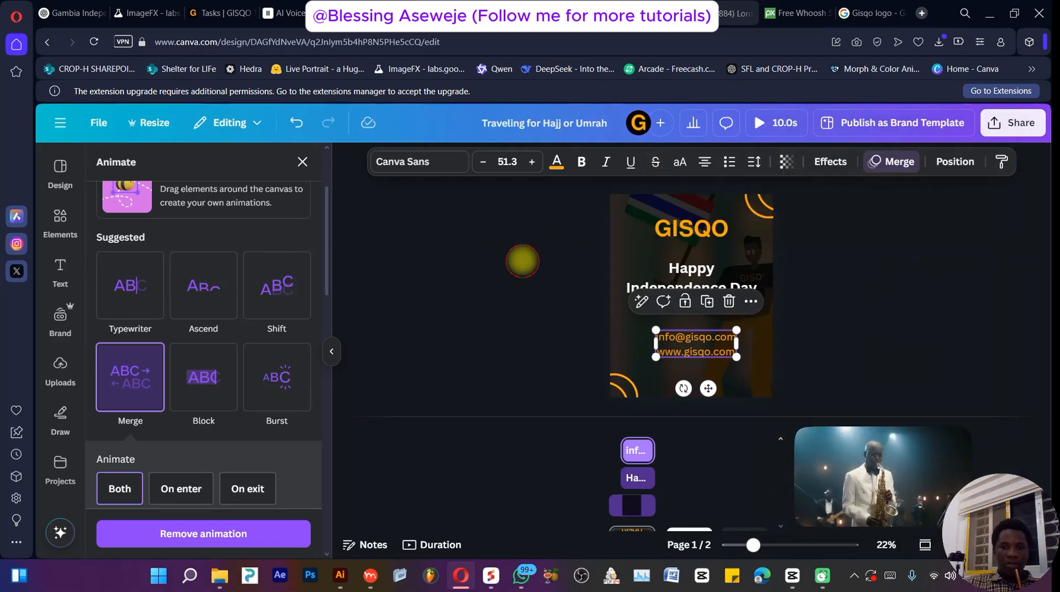
- Select each element of the end card in turn to inspect its animation settings
left_click(522, 260)
left_click(627, 229)
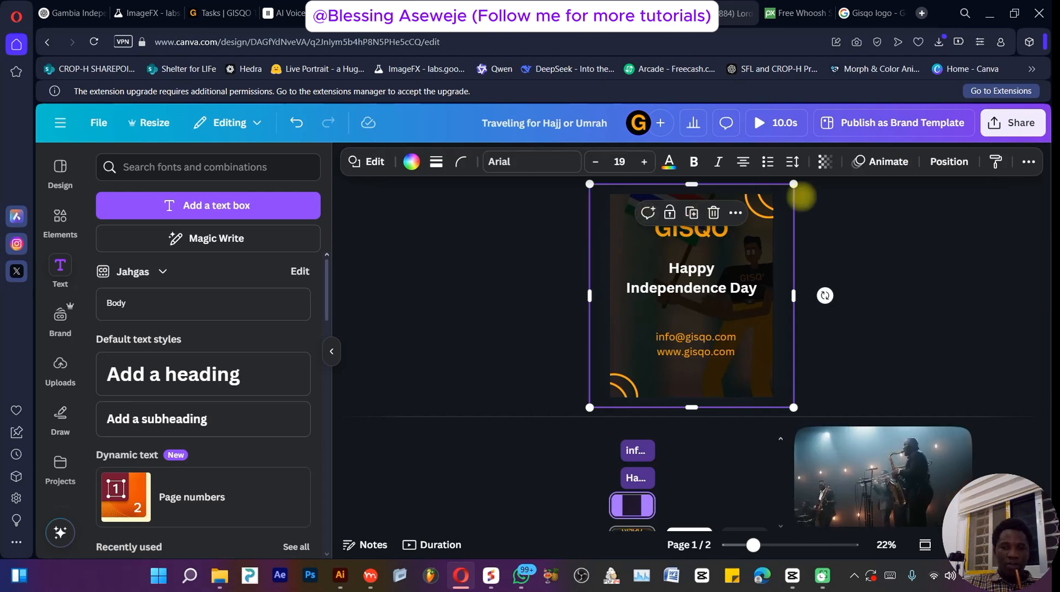
left_click(822, 161)
left_click(994, 219)
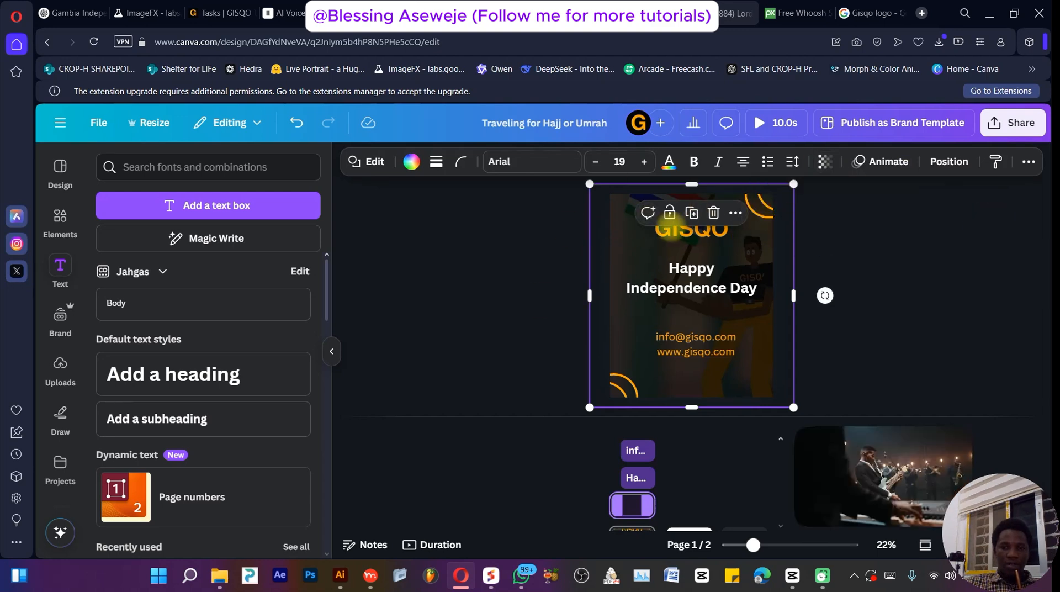
left_click(678, 234)
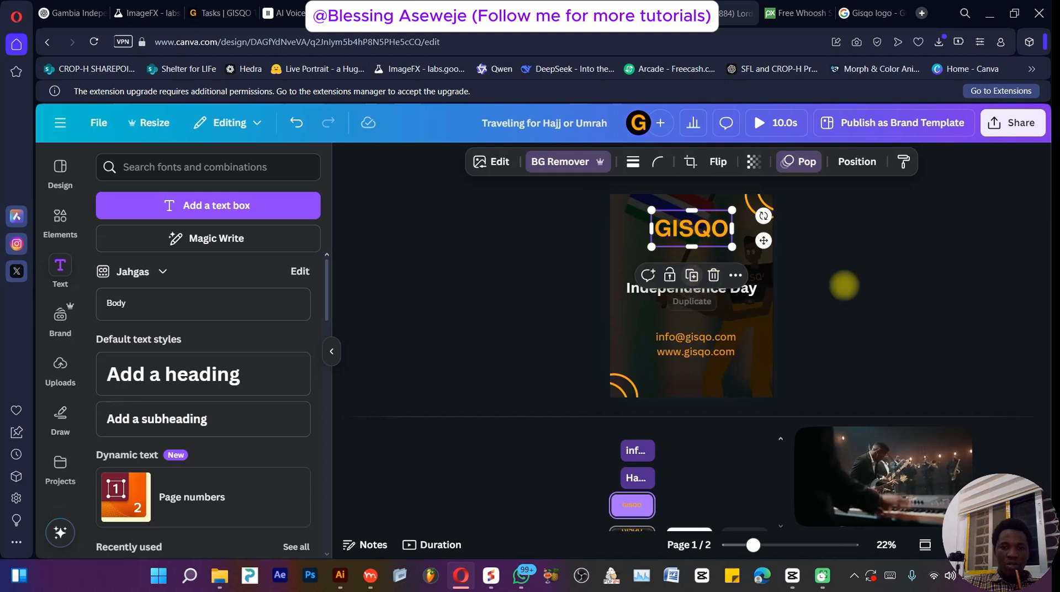
left_click(906, 298)
left_click(757, 291)
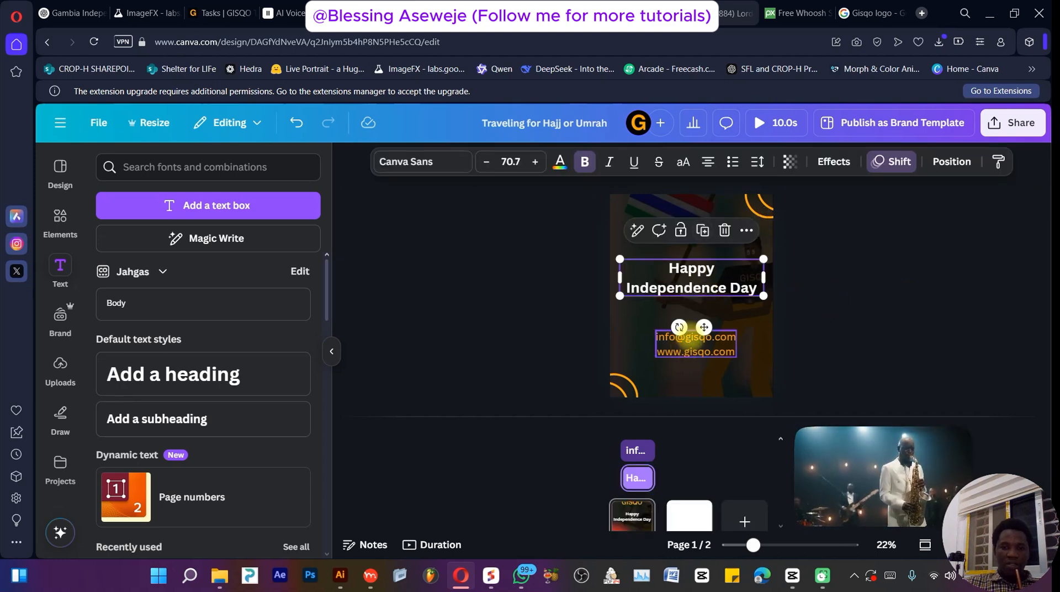
left_click(690, 341)
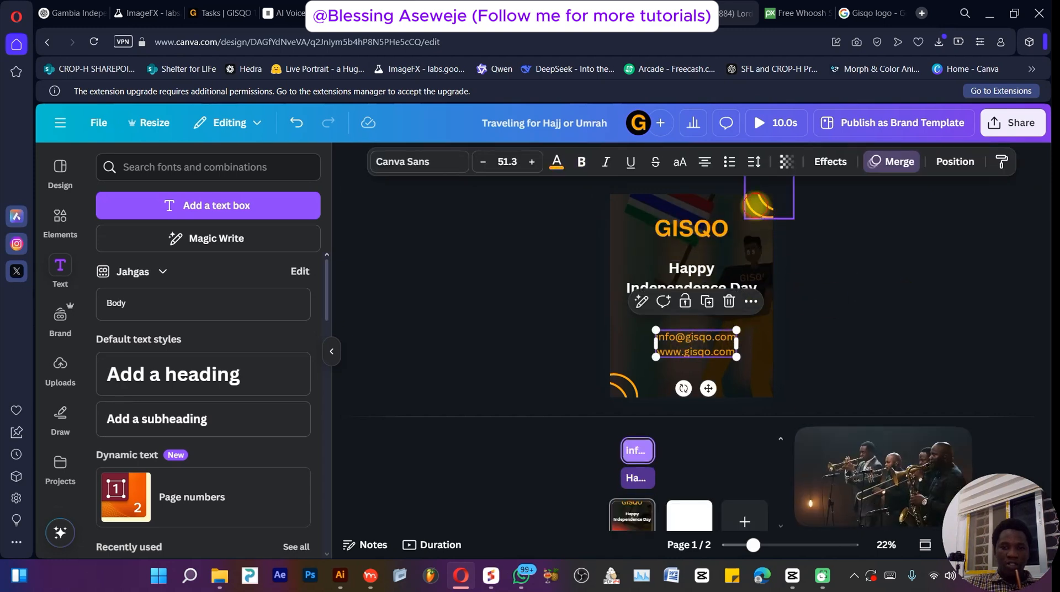
left_click(758, 205)
left_click(627, 386)
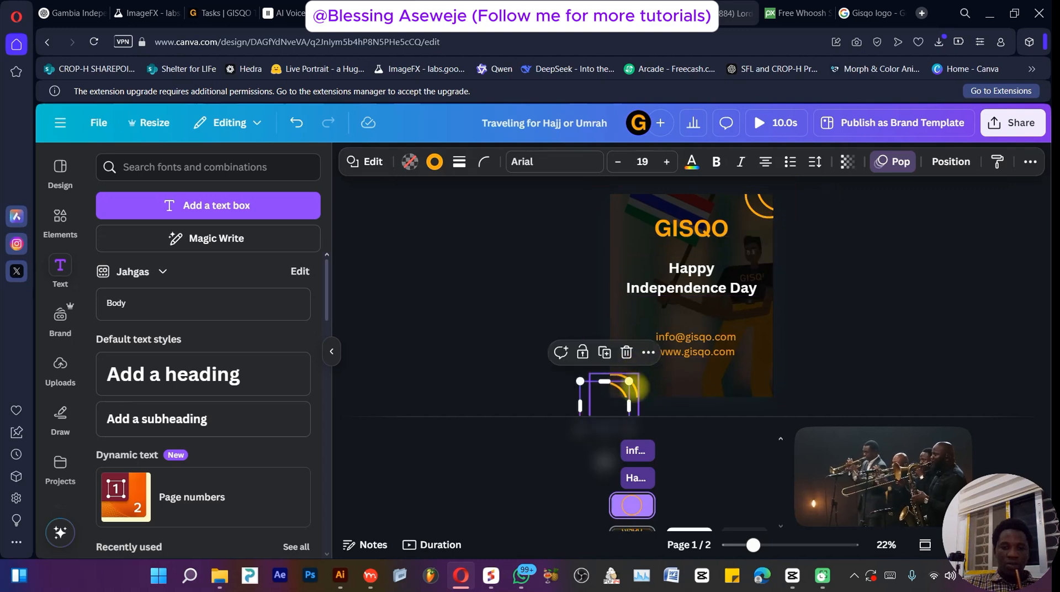
left_click(683, 291)
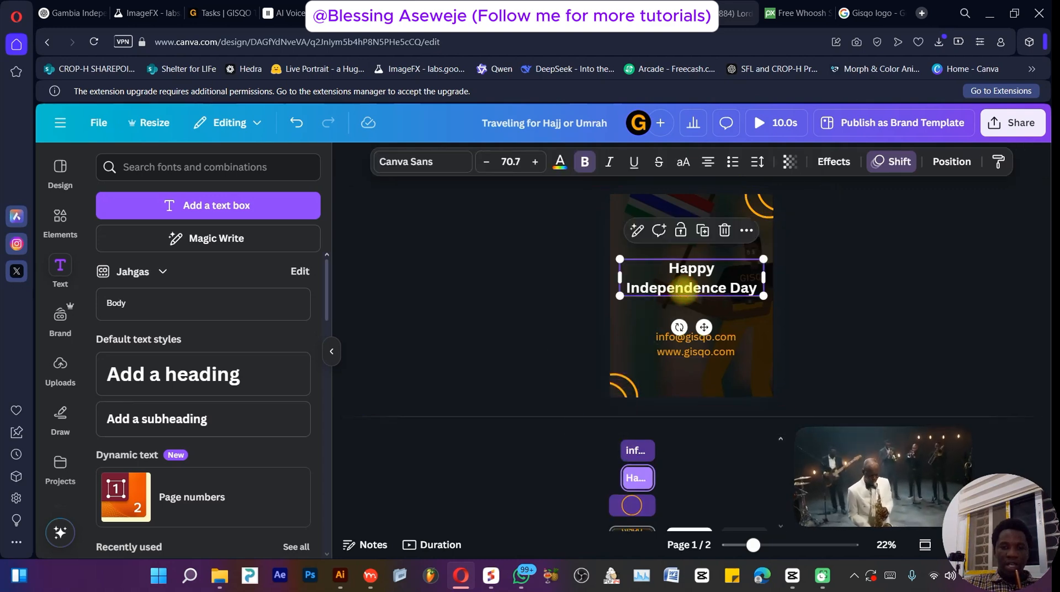
- Hide the element timing for the contact-info text box
left_click(675, 349)
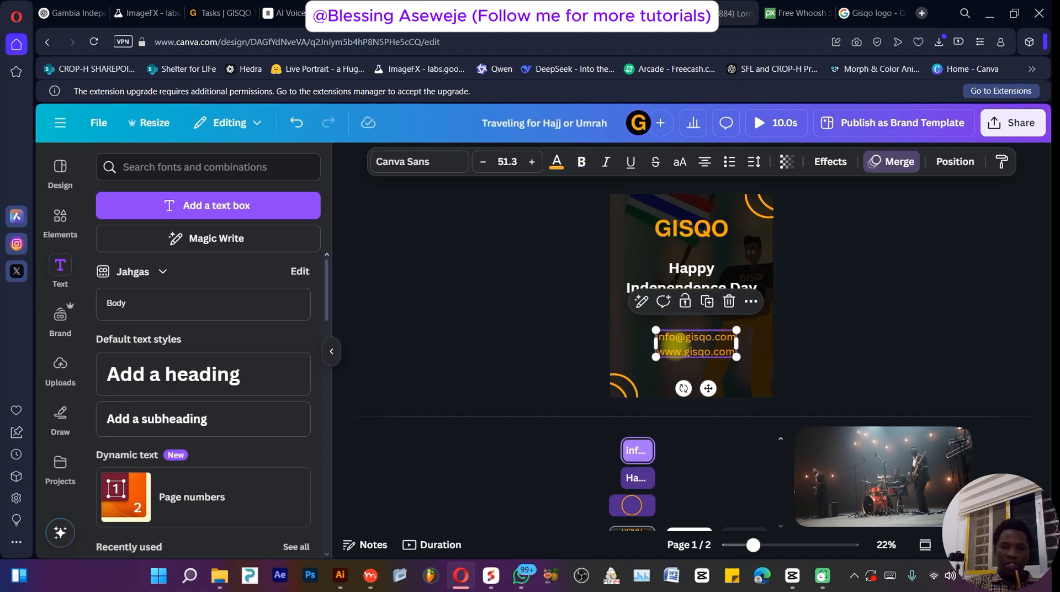
right_click(675, 346)
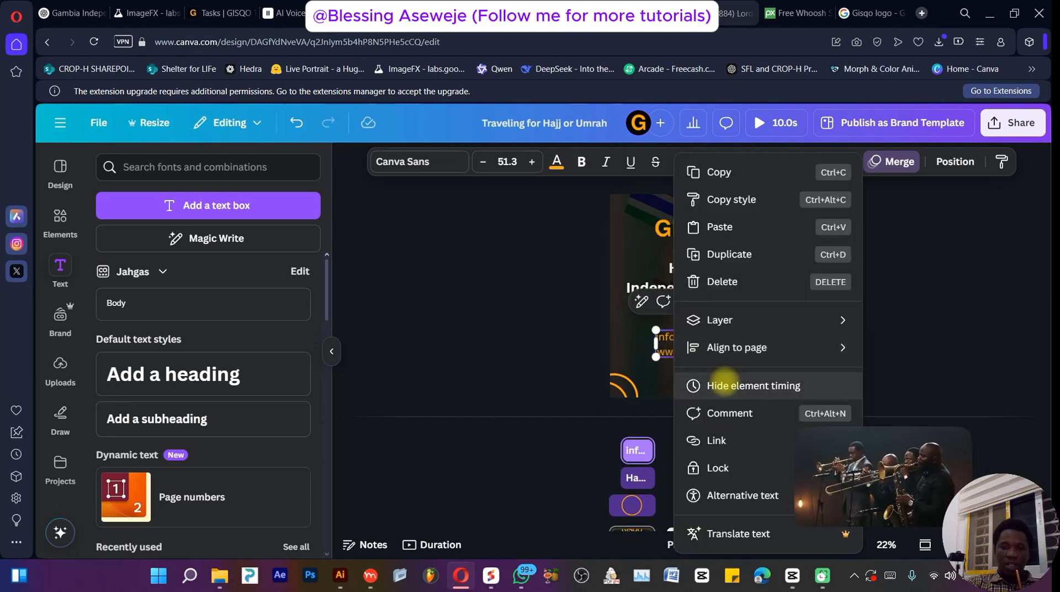
left_click(727, 383)
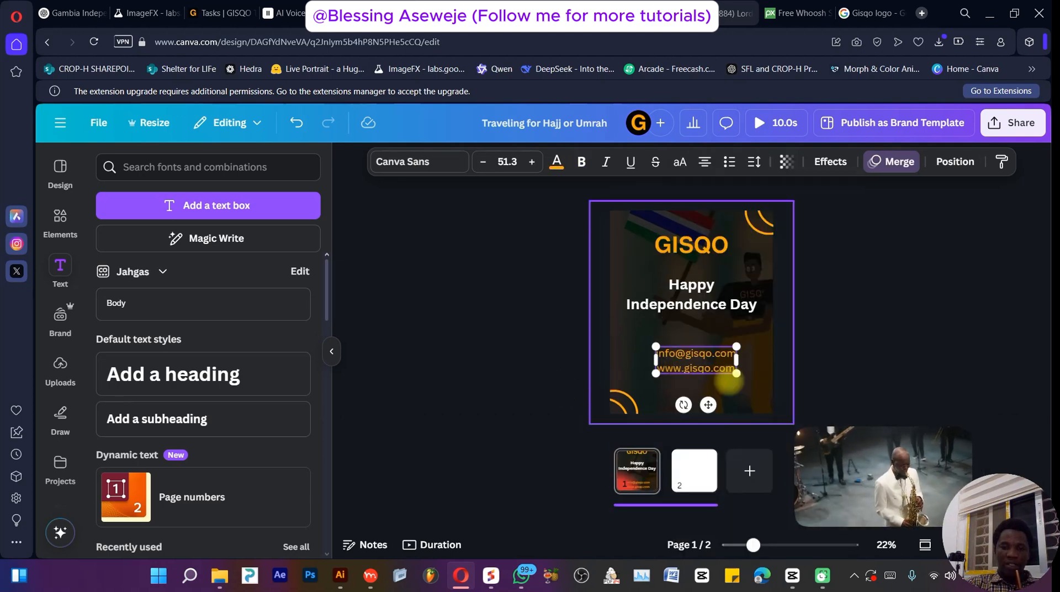
- Show the element timing for the contact-info text box, scrub the design's timeline, and glance at the share options
right_click(681, 367)
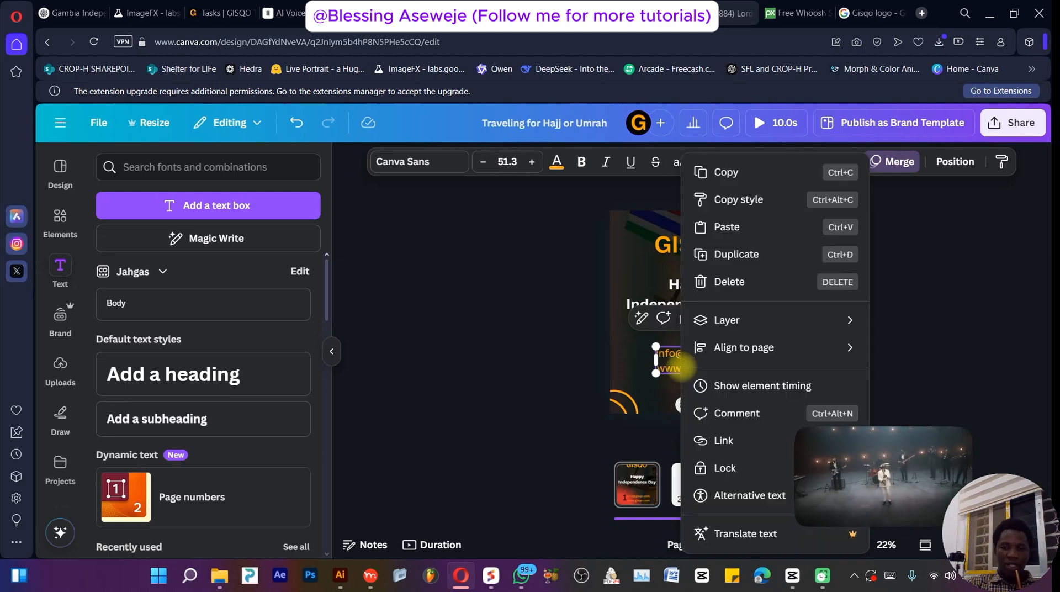
left_click(743, 383)
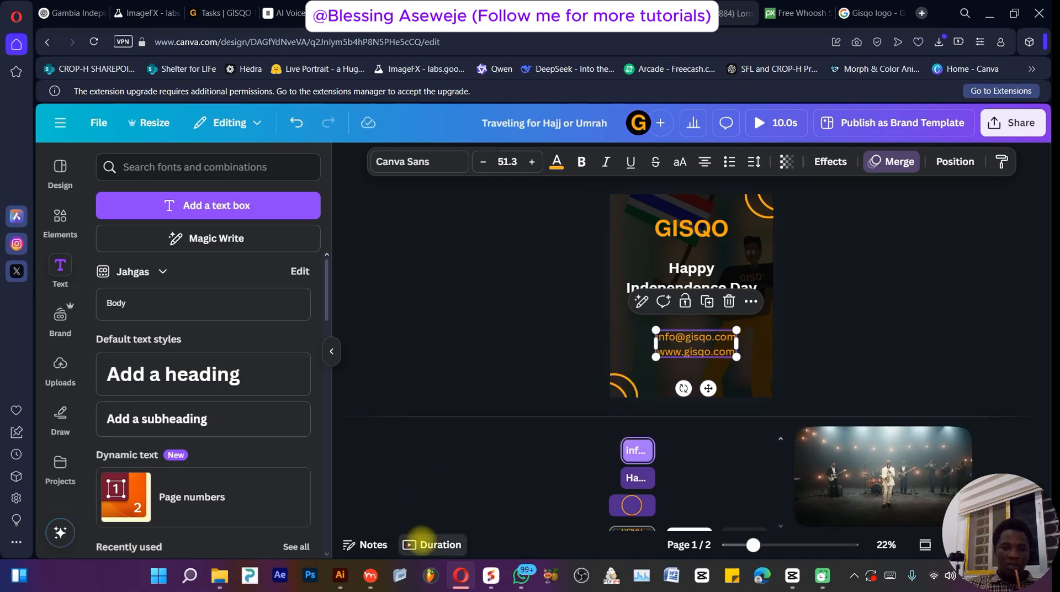
left_click(423, 544)
left_click_drag(401, 427, 456, 428)
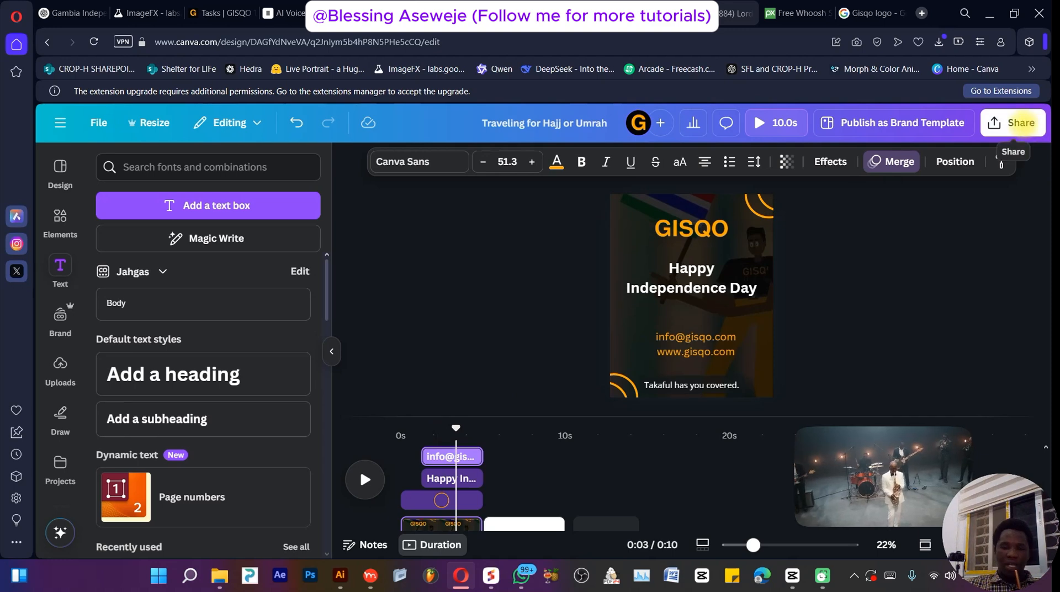
left_click(1015, 122)
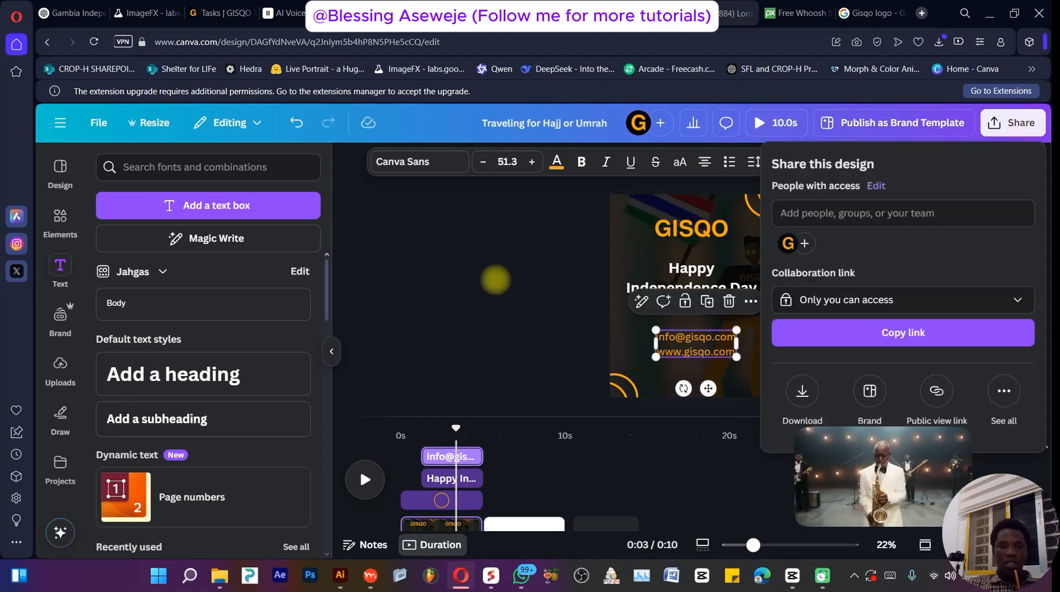
left_click(496, 279)
- Switch to CapCut and add a short fade-out at the end of the National Anthem (Instrumental) audio track
left_click(987, 13)
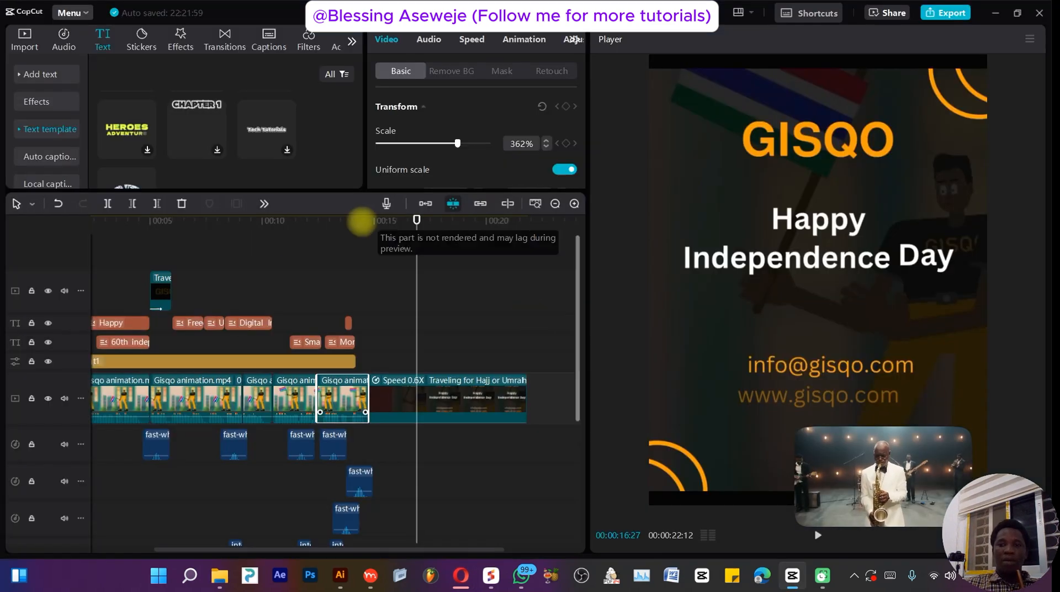
left_click_drag(299, 313, 495, 364)
scroll(533, 449, "down", 5)
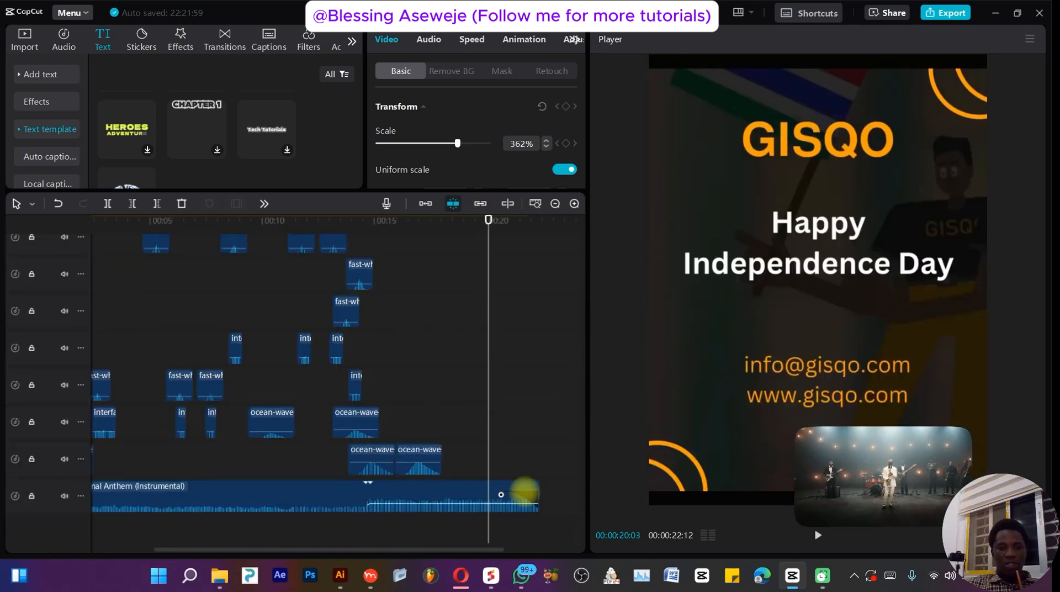
left_click_drag(501, 494, 504, 494)
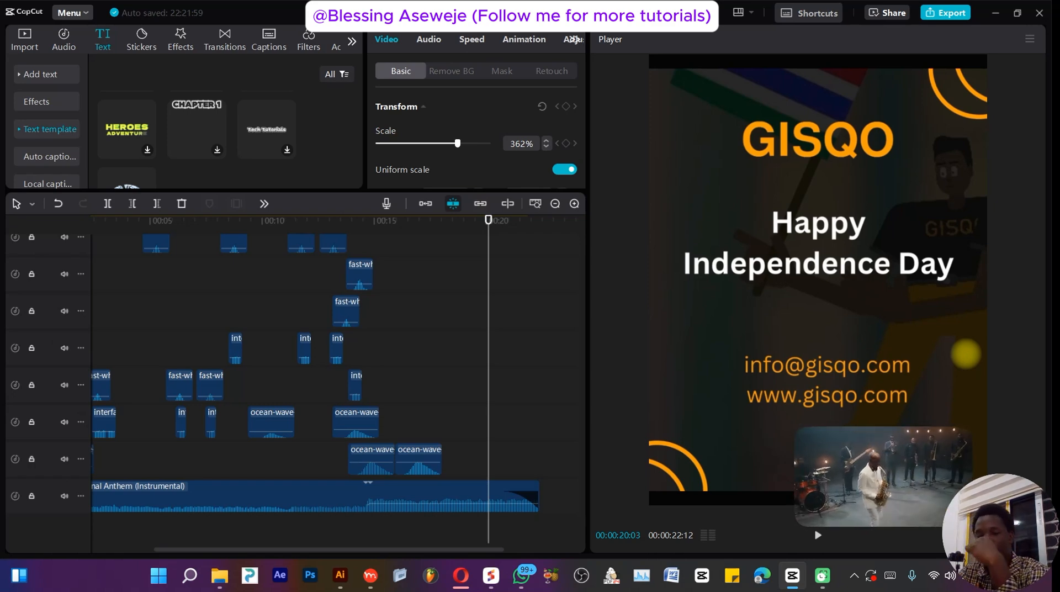
mouse_move(837, 467)
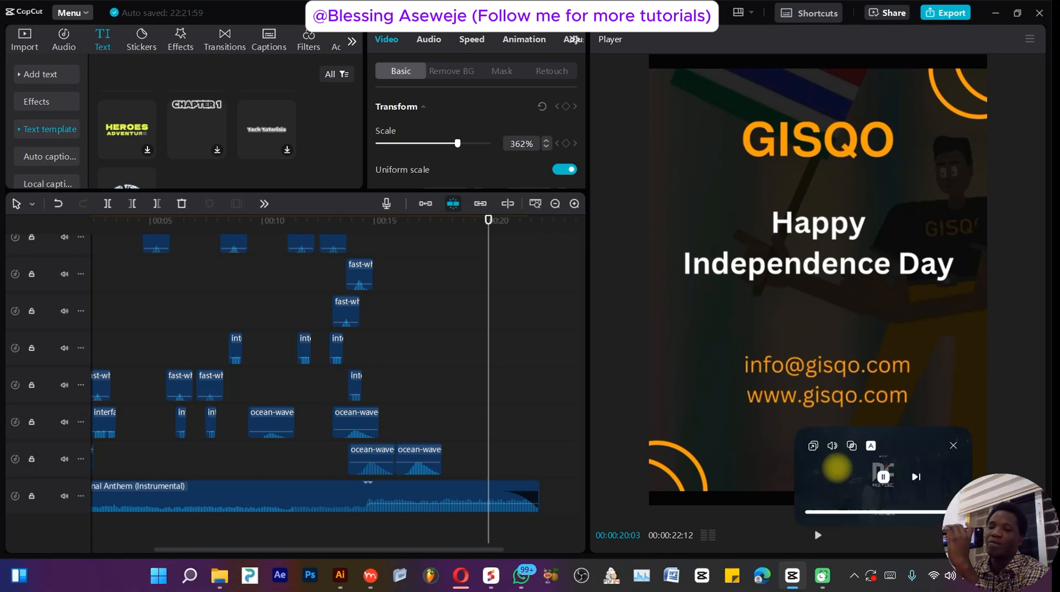